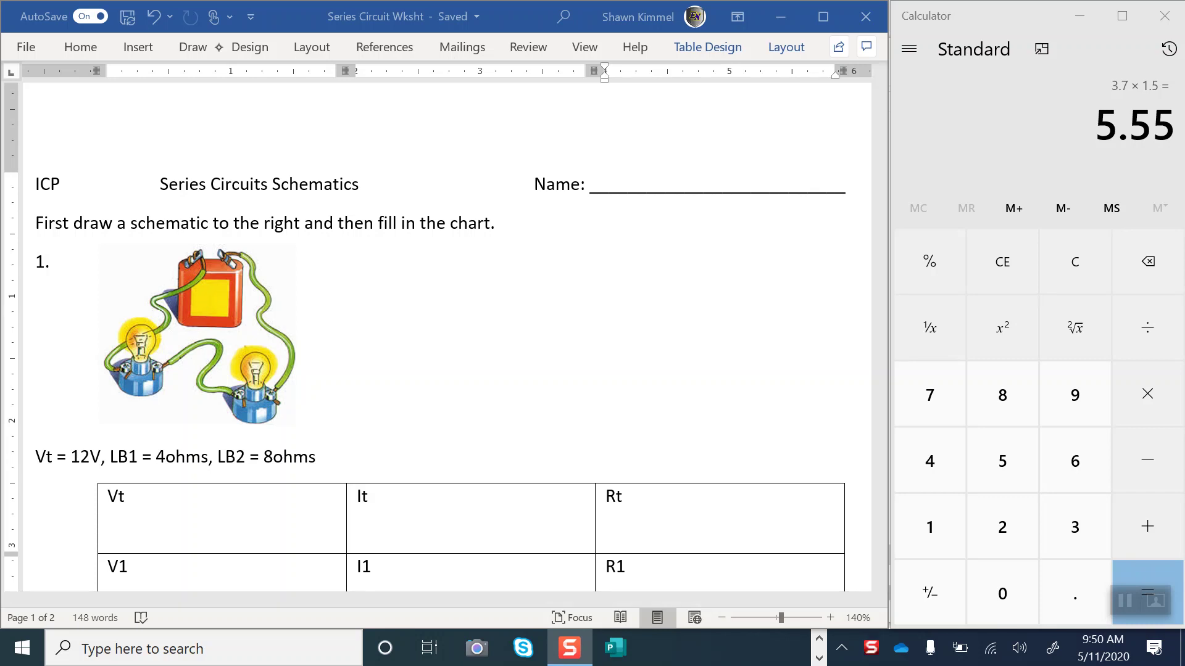
- With the black pen, draw the battery, the circuit wires and circles around both resistors
click(192, 47)
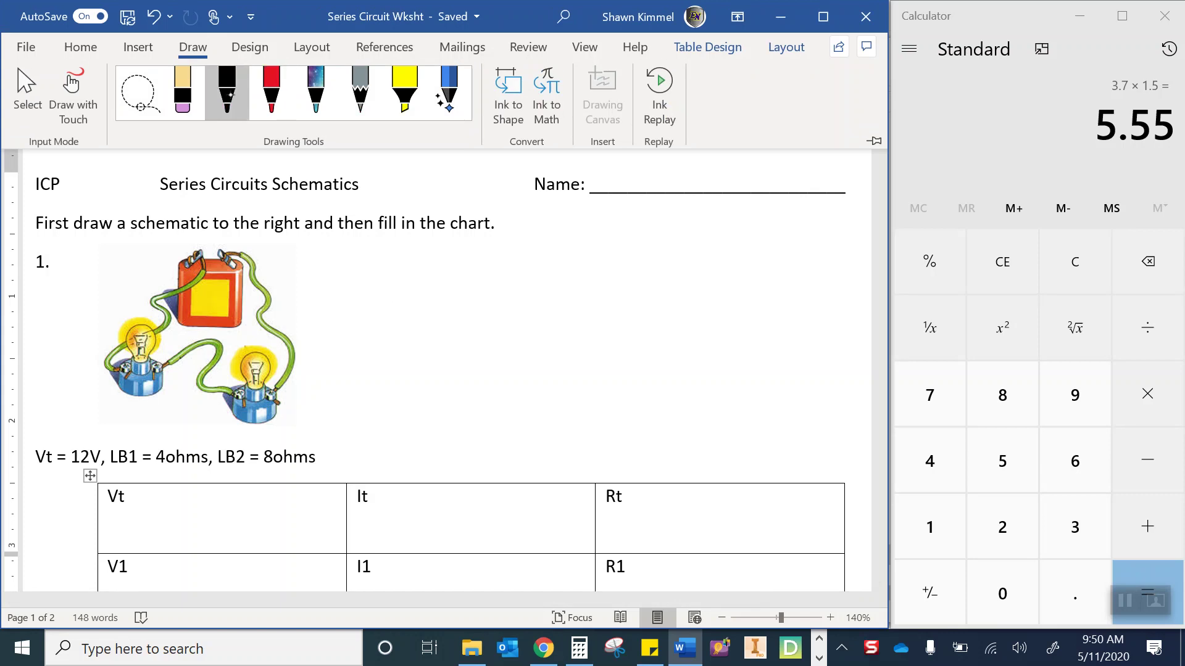
click(228, 93)
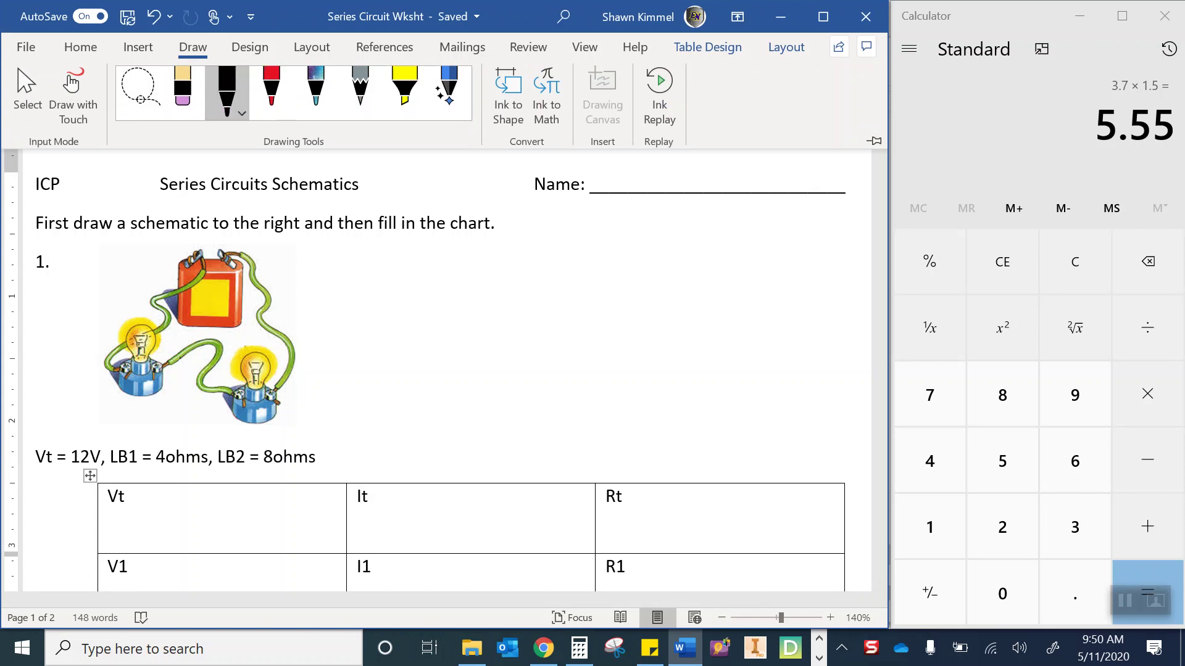
mouse_move(372, 312)
mouse_down()
mouse_move(433, 304)
mouse_move(416, 318)
mouse_move(430, 333)
mouse_move(417, 349)
mouse_up()
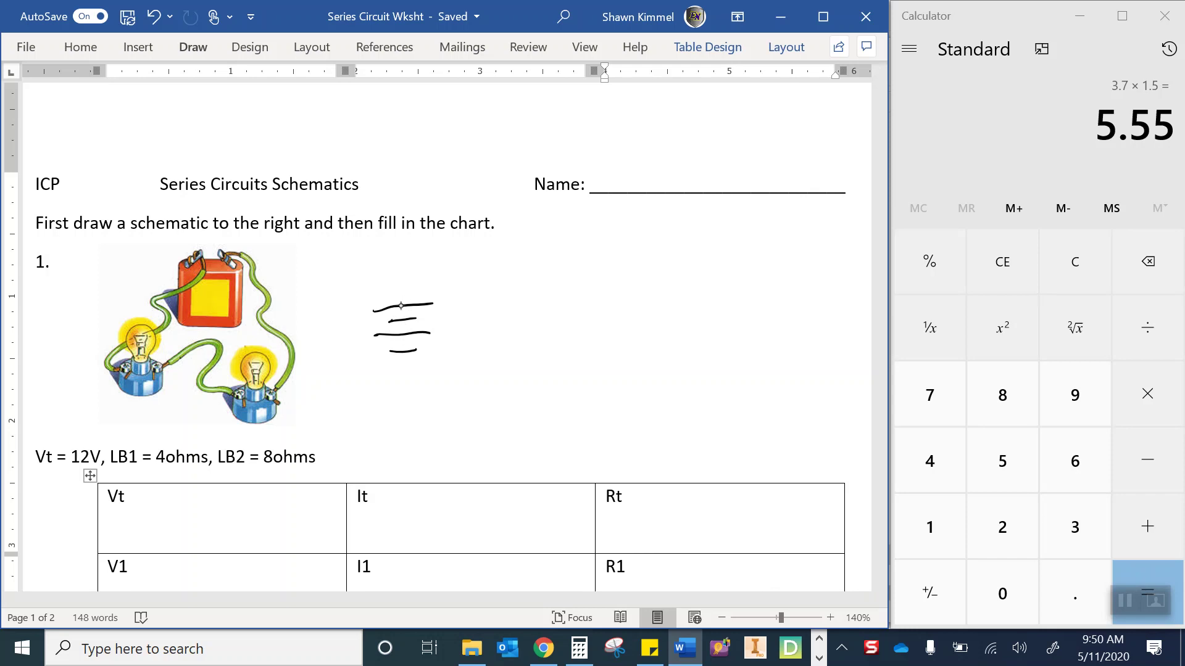
mouse_move(402, 303)
mouse_down()
mouse_move(426, 266)
mouse_move(503, 259)
mouse_move(527, 277)
mouse_move(616, 266)
mouse_move(622, 320)
mouse_move(614, 377)
mouse_move(541, 410)
mouse_move(401, 401)
mouse_move(401, 358)
mouse_up()
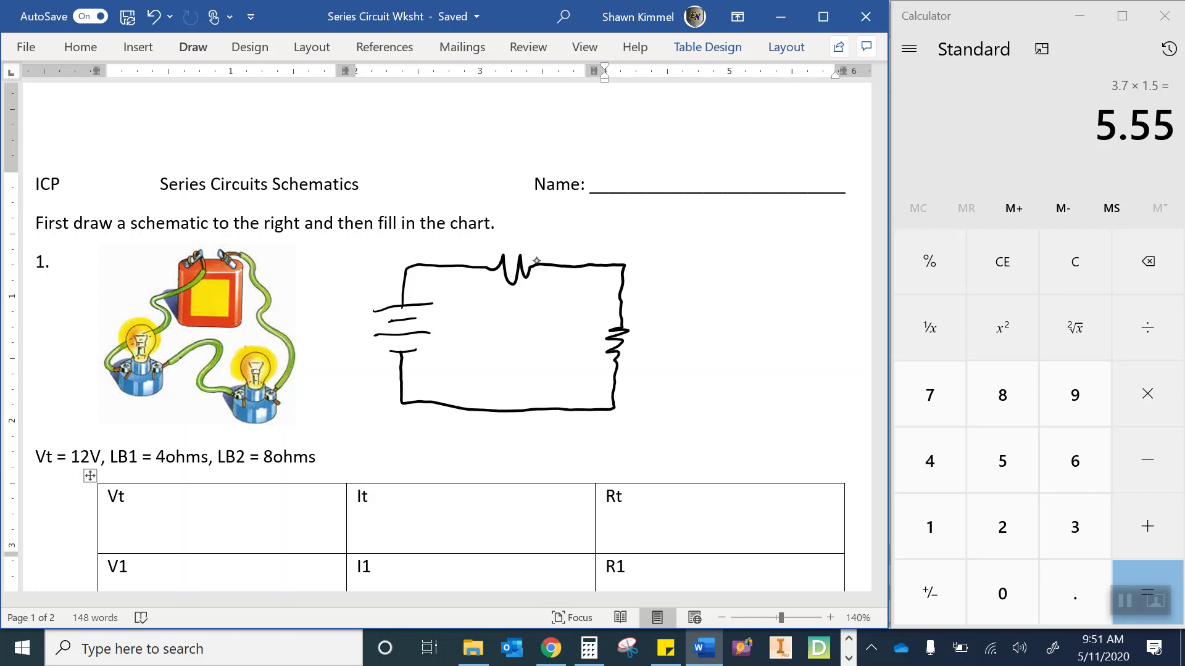
mouse_move(534, 257)
mouse_down()
mouse_move(479, 265)
mouse_move(530, 261)
mouse_up()
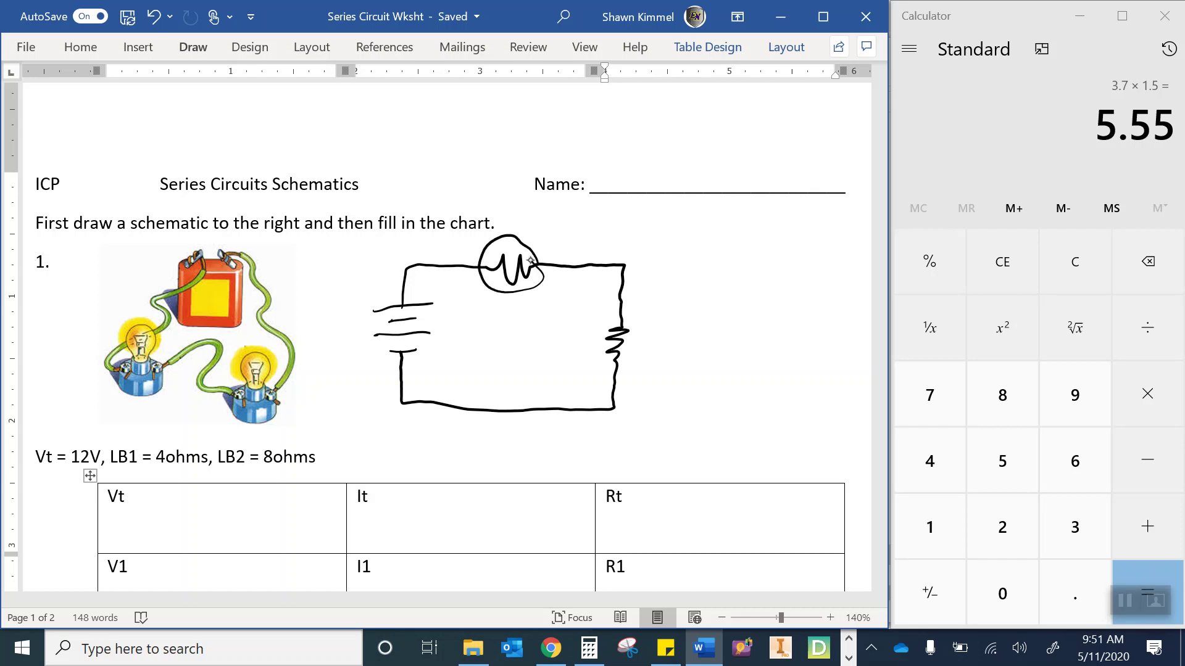
mouse_move(625, 319)
mouse_down()
mouse_move(586, 339)
mouse_move(639, 342)
mouse_move(618, 315)
mouse_up()
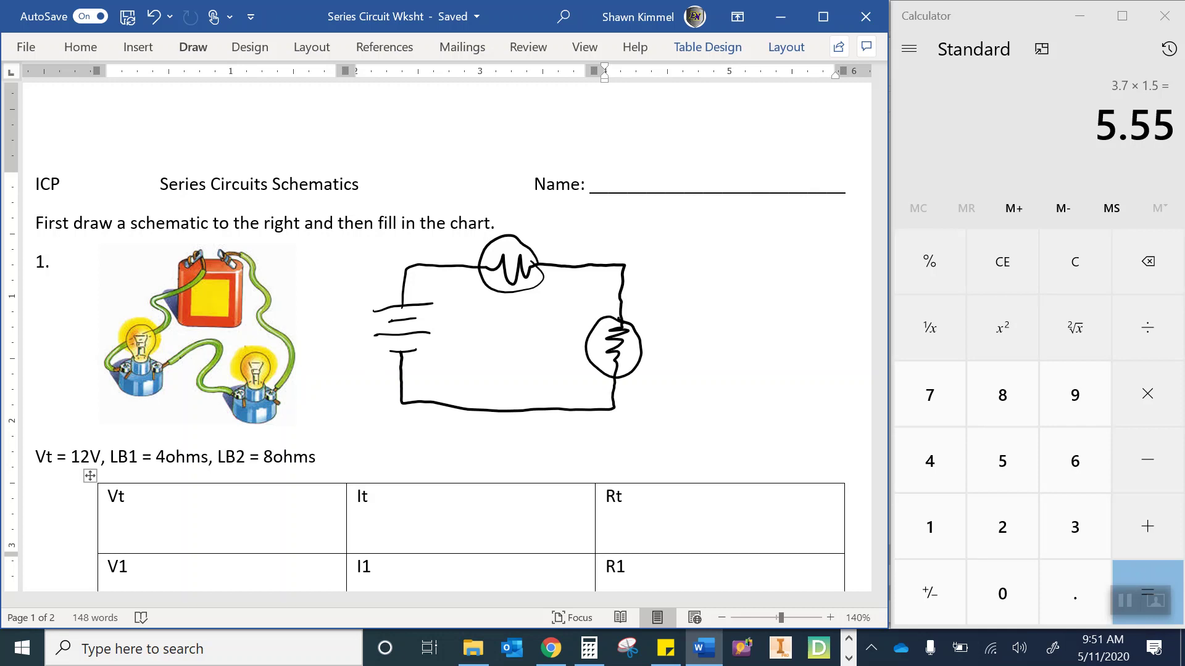
- Handwrite the labels 12V, R1, 4Ω and 8Ω on the schematic
mouse_move(332, 316)
mouse_down()
mouse_move(334, 332)
mouse_move(368, 292)
mouse_up()
mouse_move(493, 299)
mouse_down()
mouse_move(499, 324)
mouse_move(517, 318)
mouse_move(554, 353)
mouse_move(583, 349)
mouse_up()
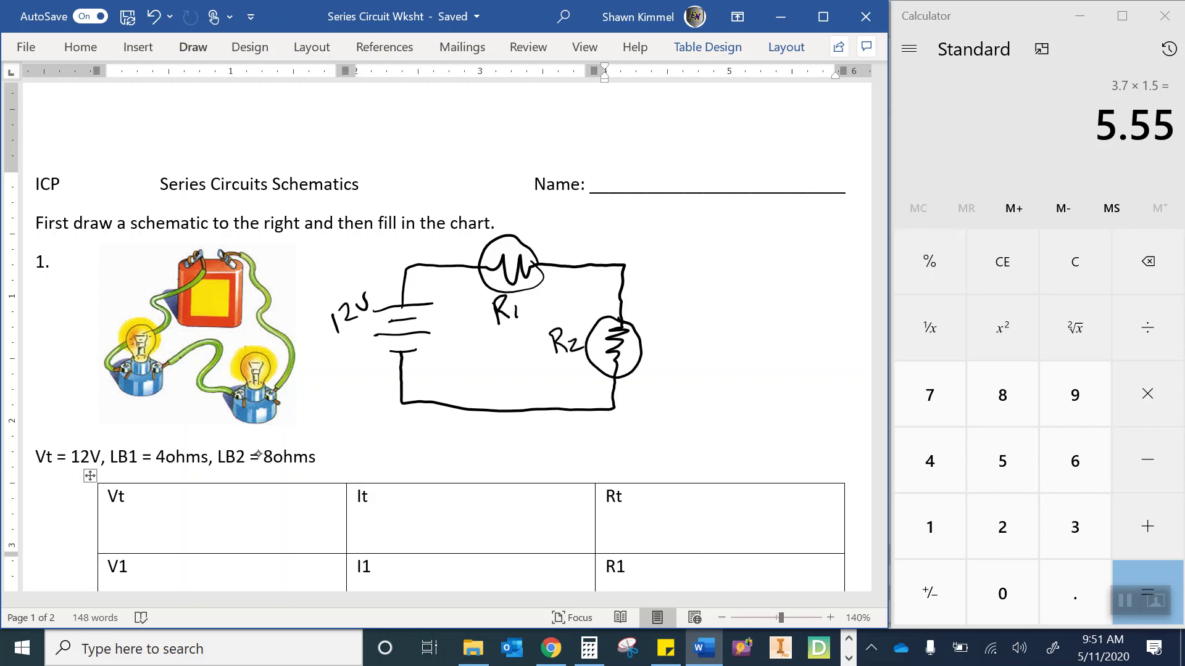
mouse_move(536, 214)
mouse_down()
mouse_move(534, 233)
mouse_move(548, 216)
mouse_move(563, 227)
mouse_up()
mouse_move(673, 333)
mouse_down()
mouse_move(660, 339)
mouse_move(718, 350)
mouse_up()
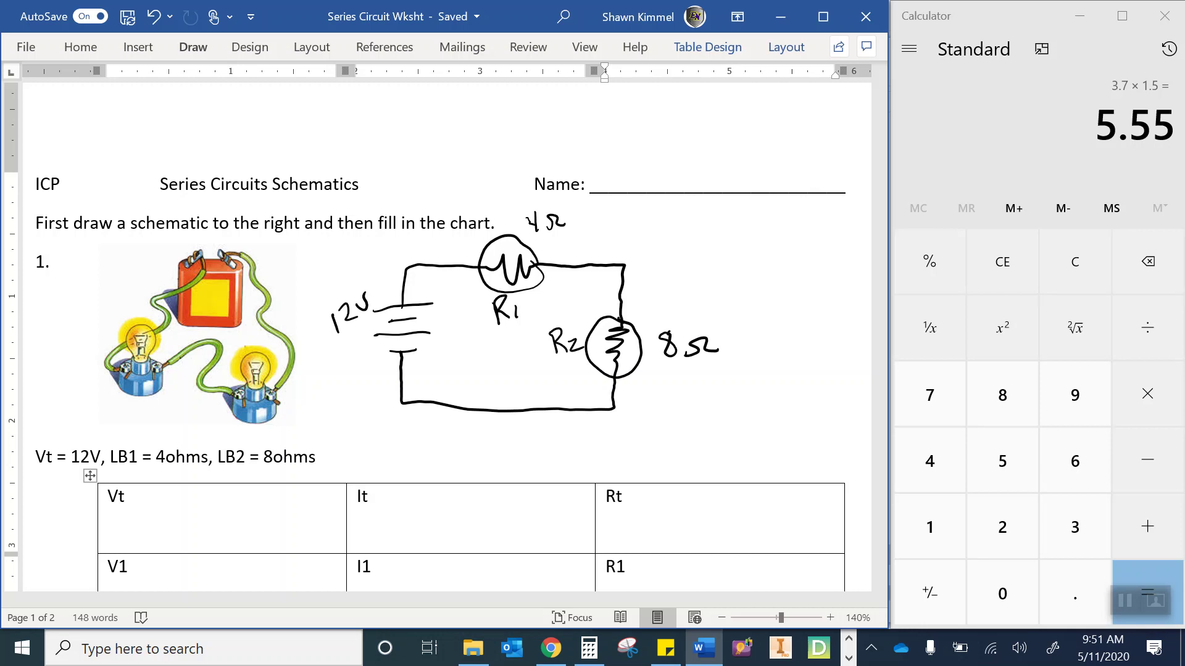
- Leave inking and enter 12V in the Vt cell of the chart
key(Escape)
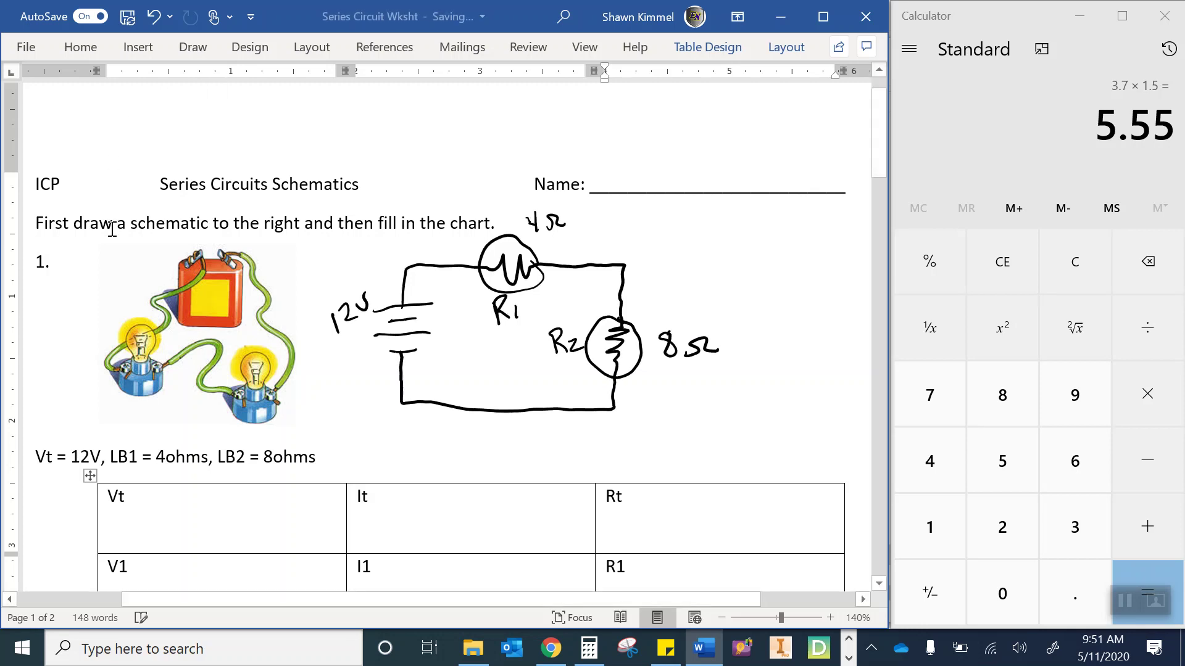
click(237, 510)
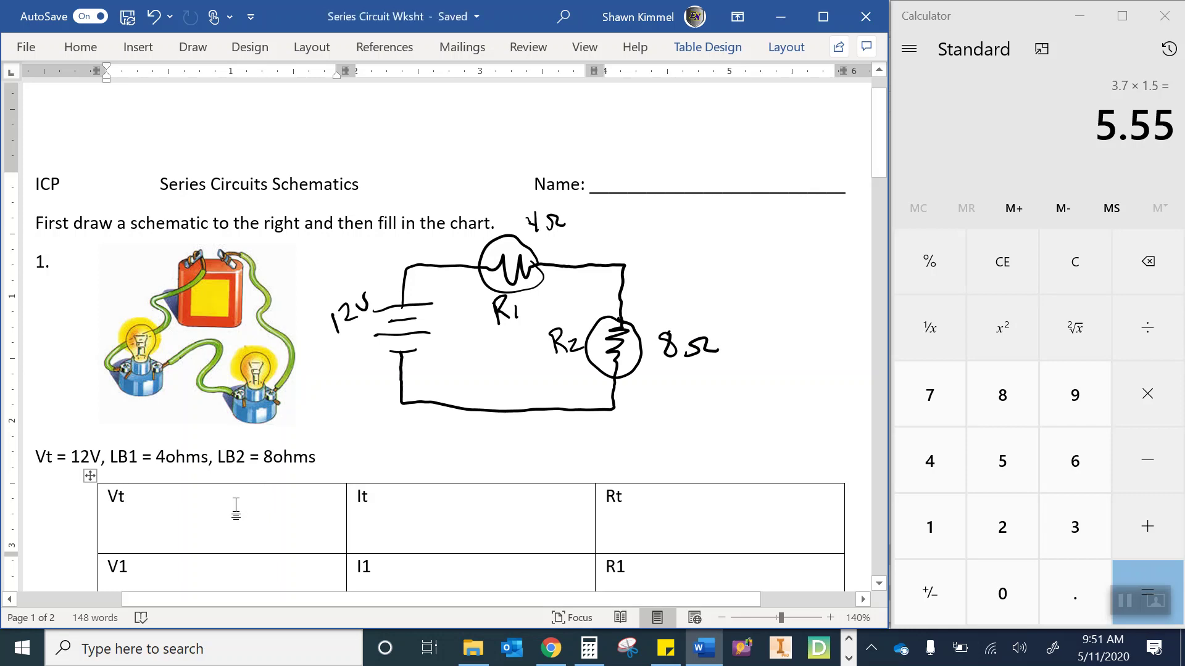
key(Return)
key(ctrl+z)
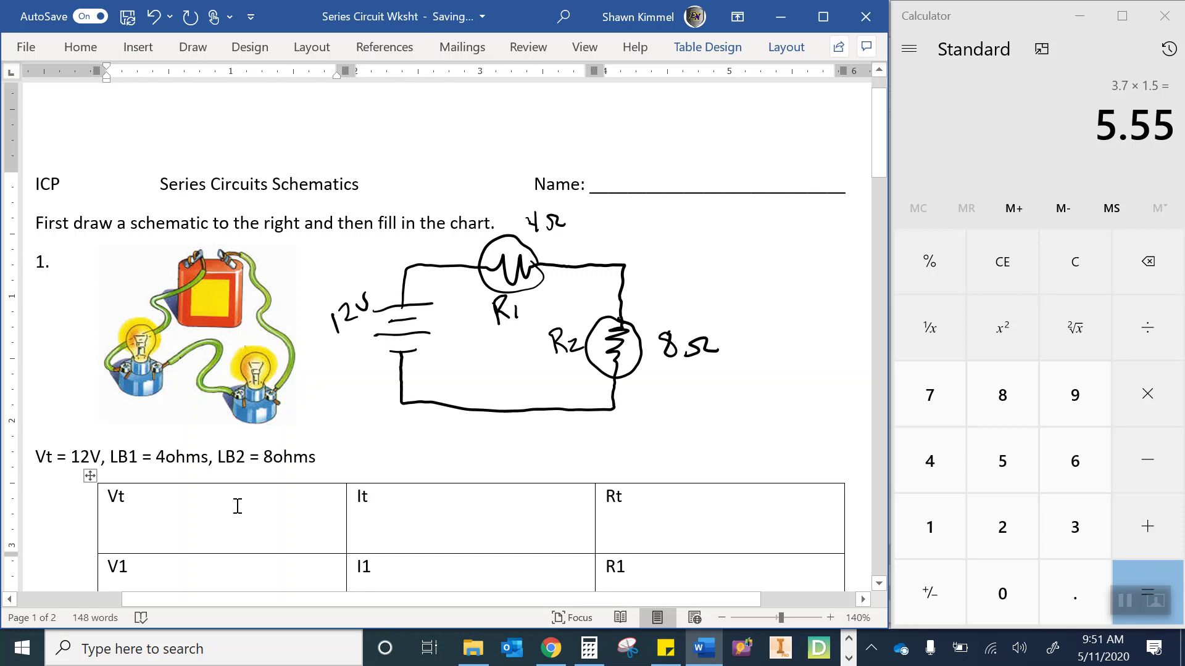
text(12V)
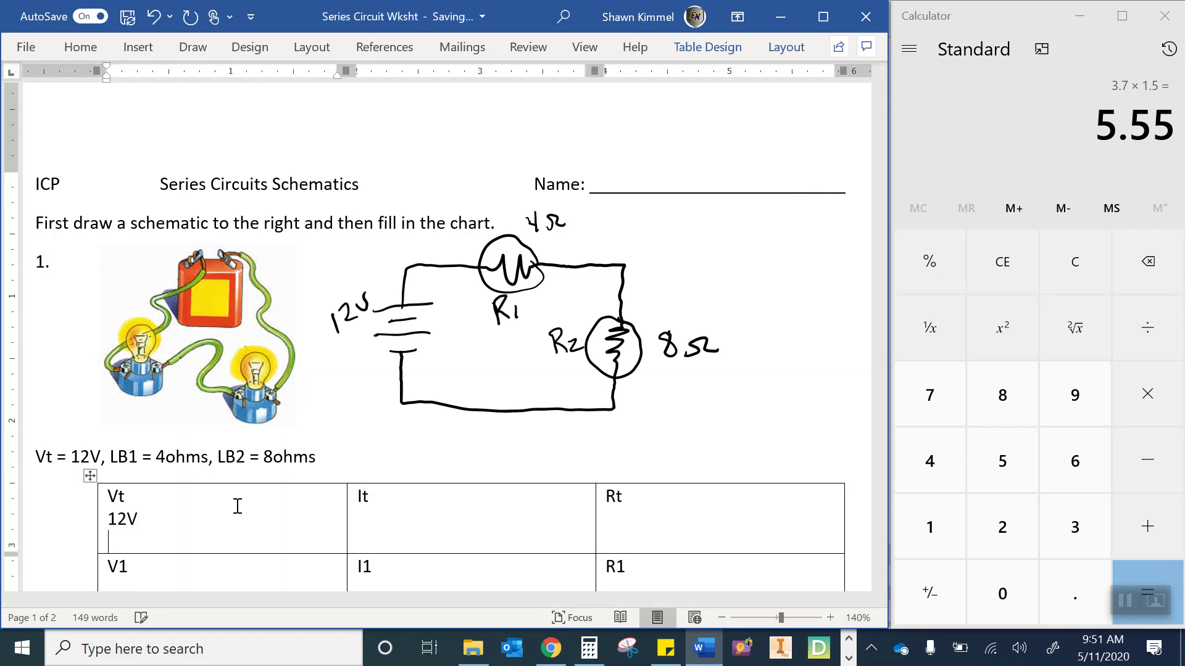
key(Tab)
- Enter 4 ohms under R1 and 8 ohms under R2
scroll(238, 506, down, 1)
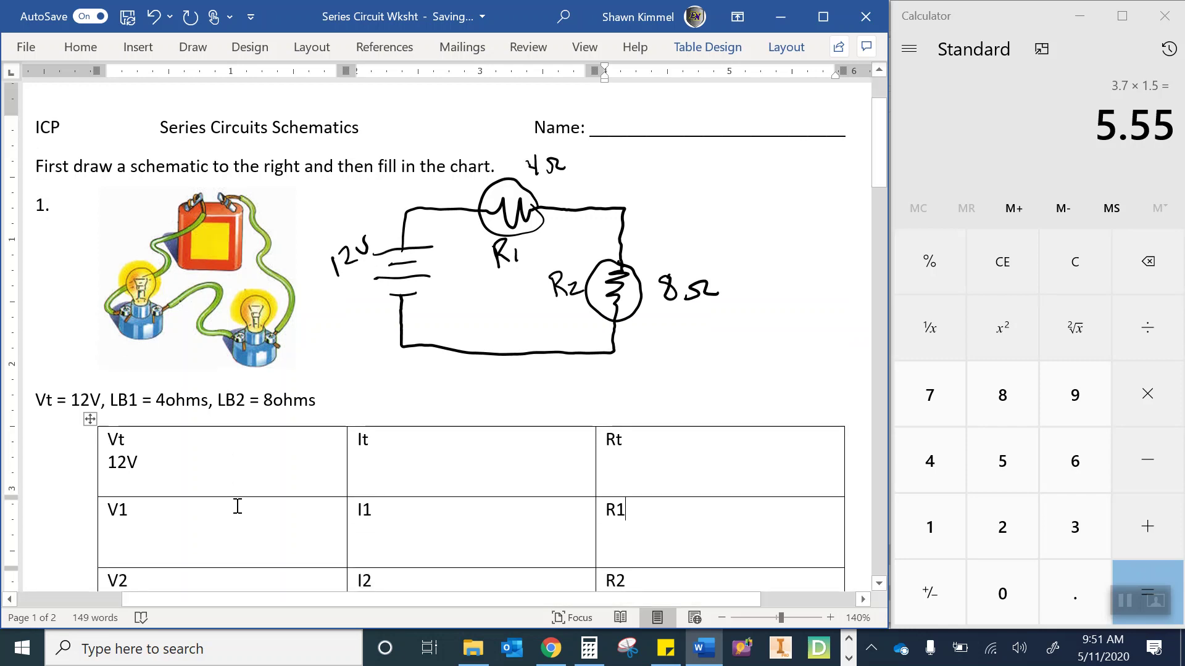
key(Return)
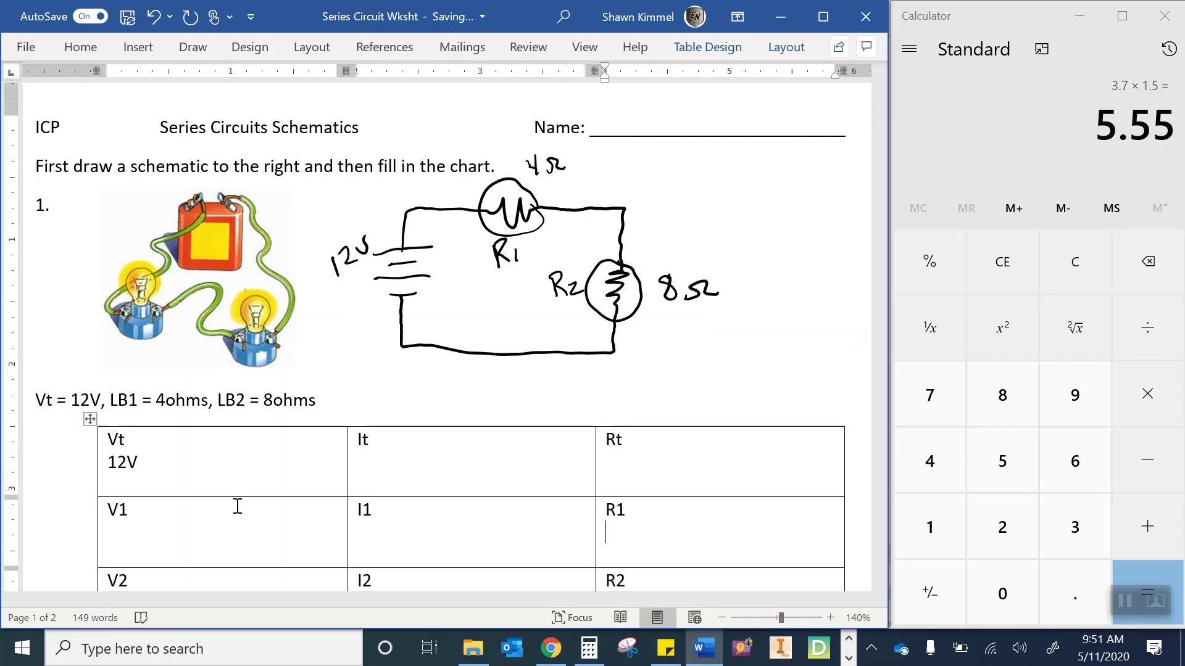
text(4 ohms)
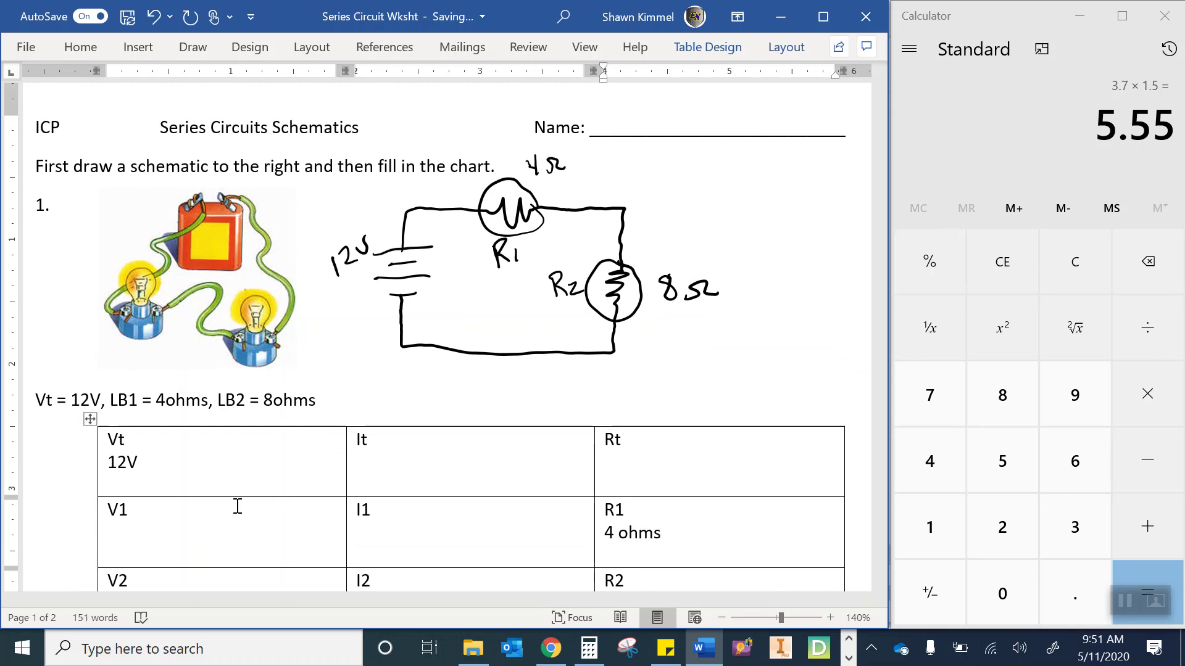
key(Return)
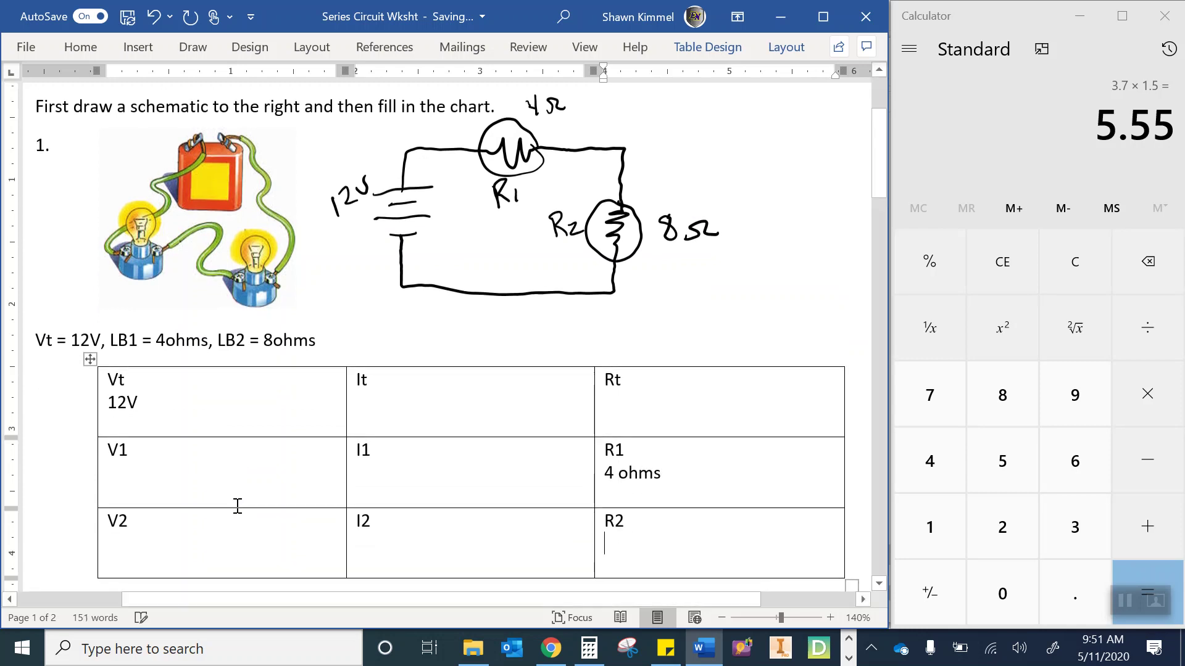
text(8 )
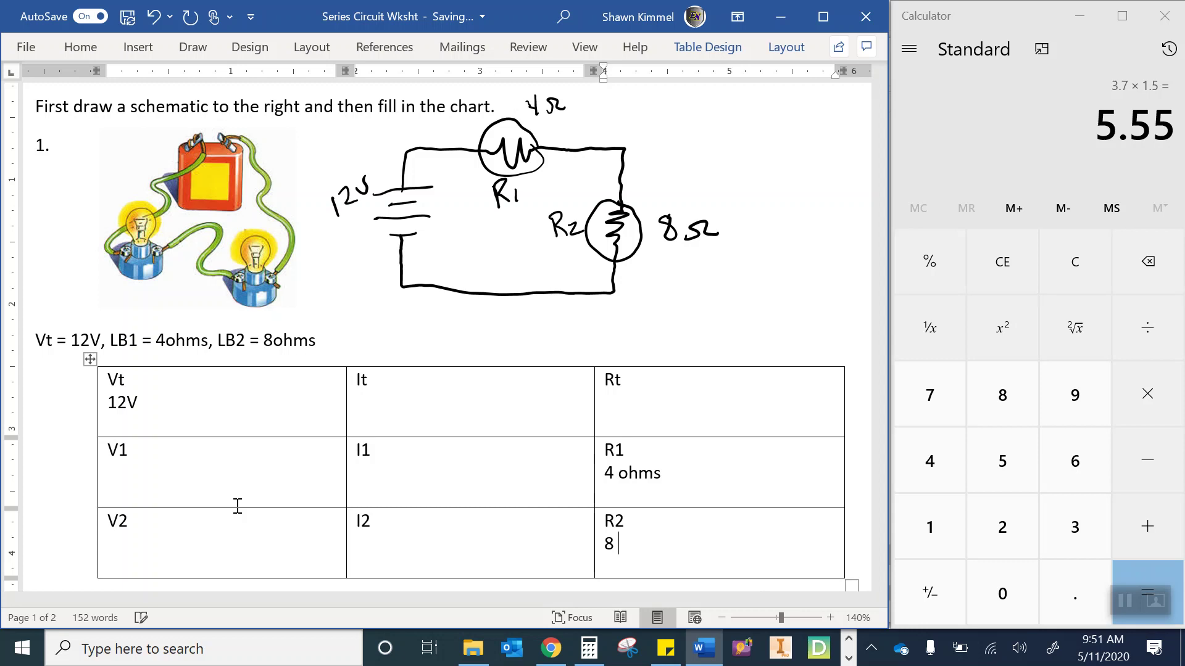
text(ohms)
click(1124, 599)
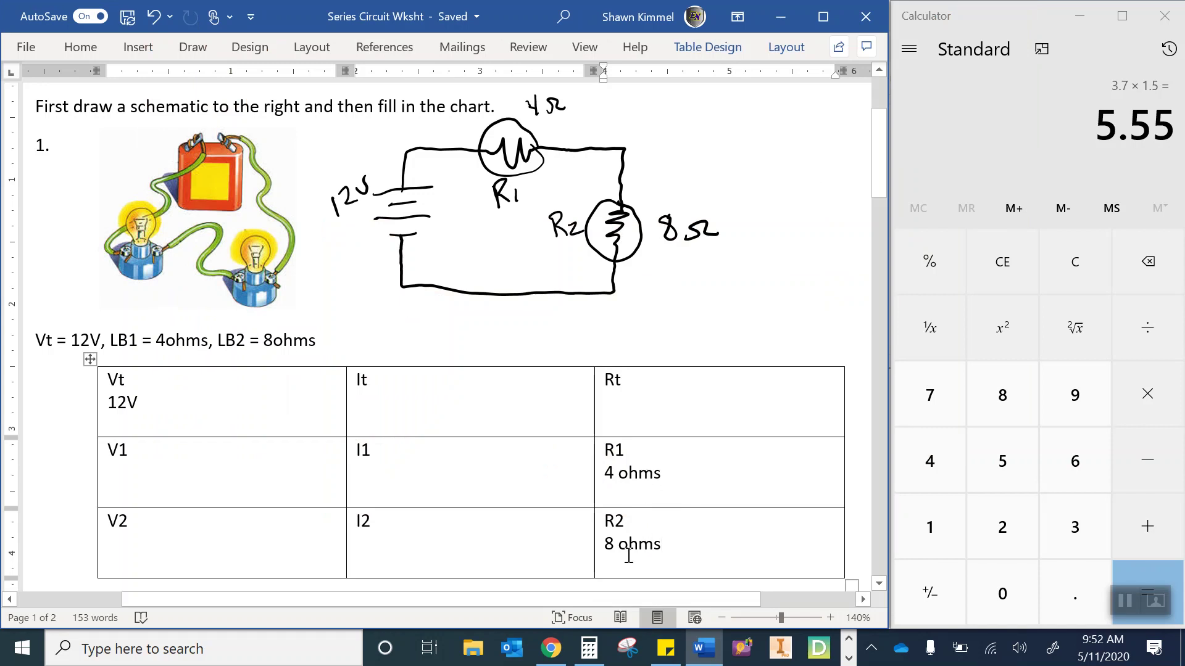
- Enter 12 ohms in the Rt cell, checking the PowerPoint fill-in steps slide
click(632, 401)
text(12)
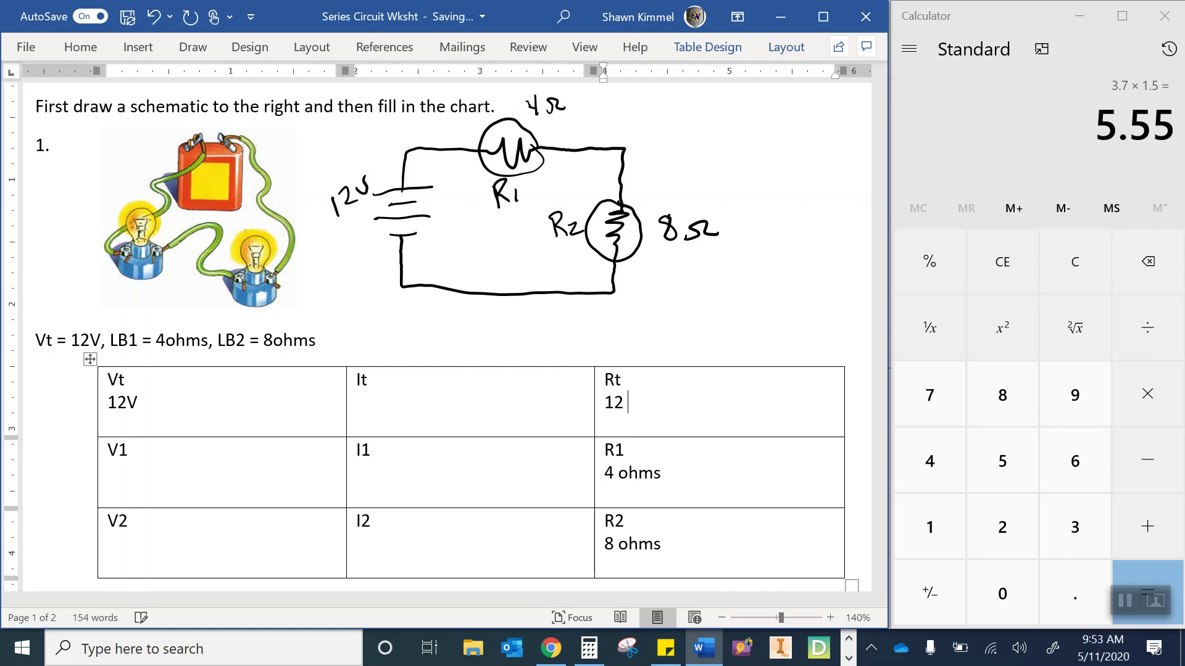
text( ohms)
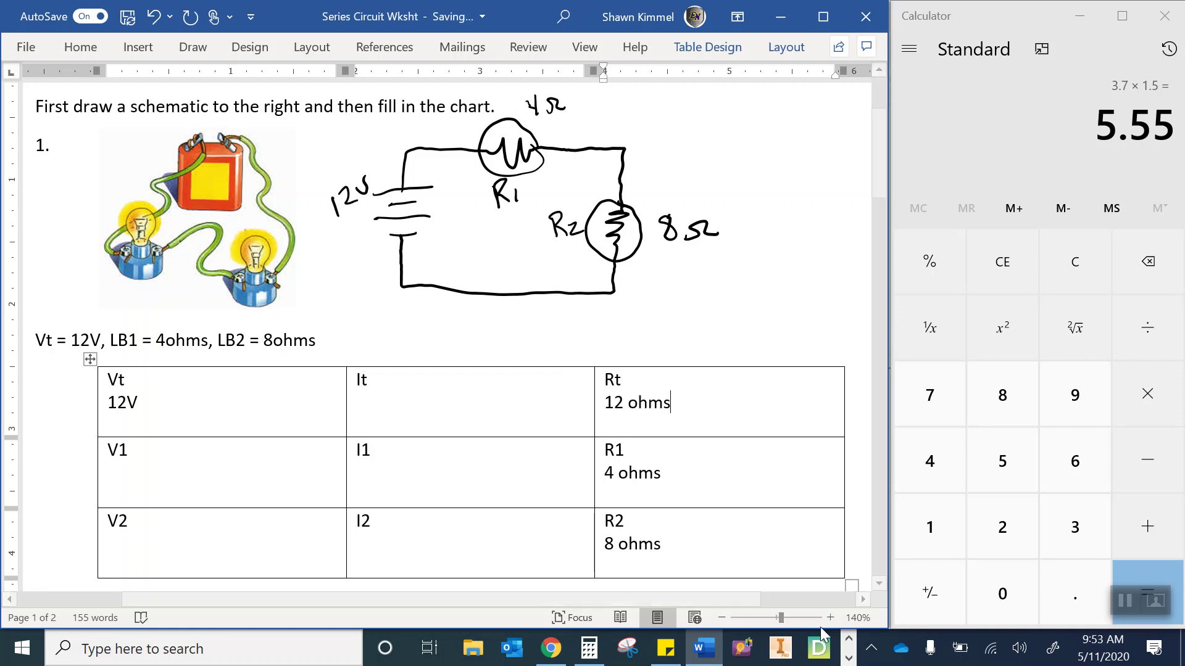
click(849, 657)
click(661, 647)
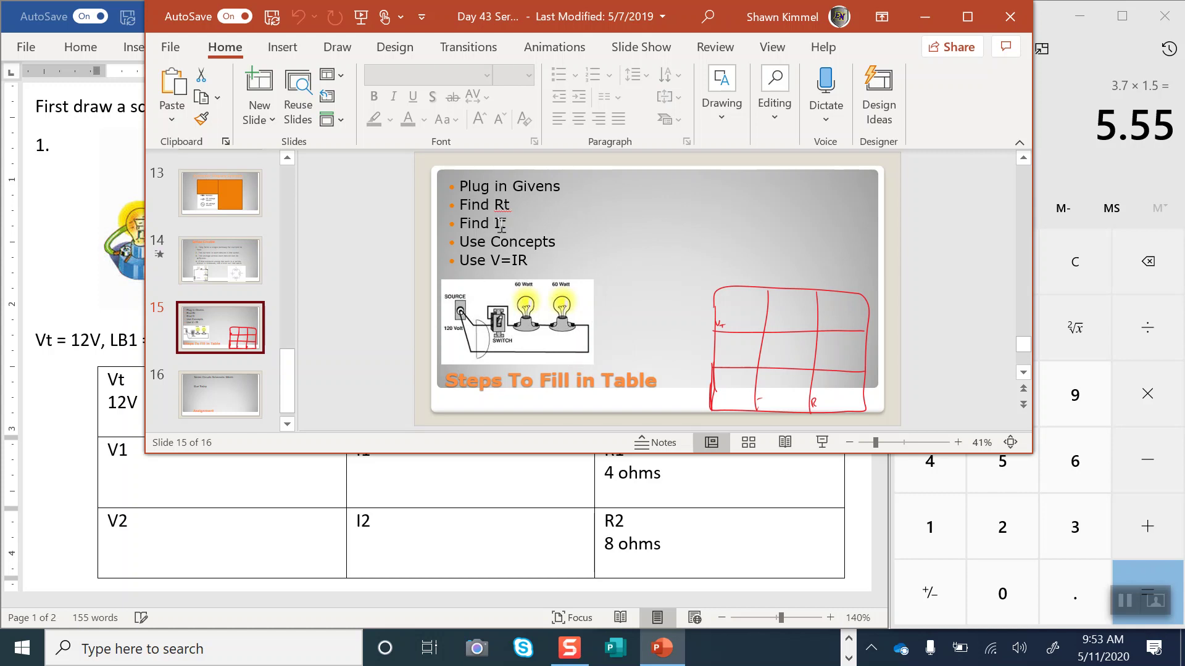
click(938, 18)
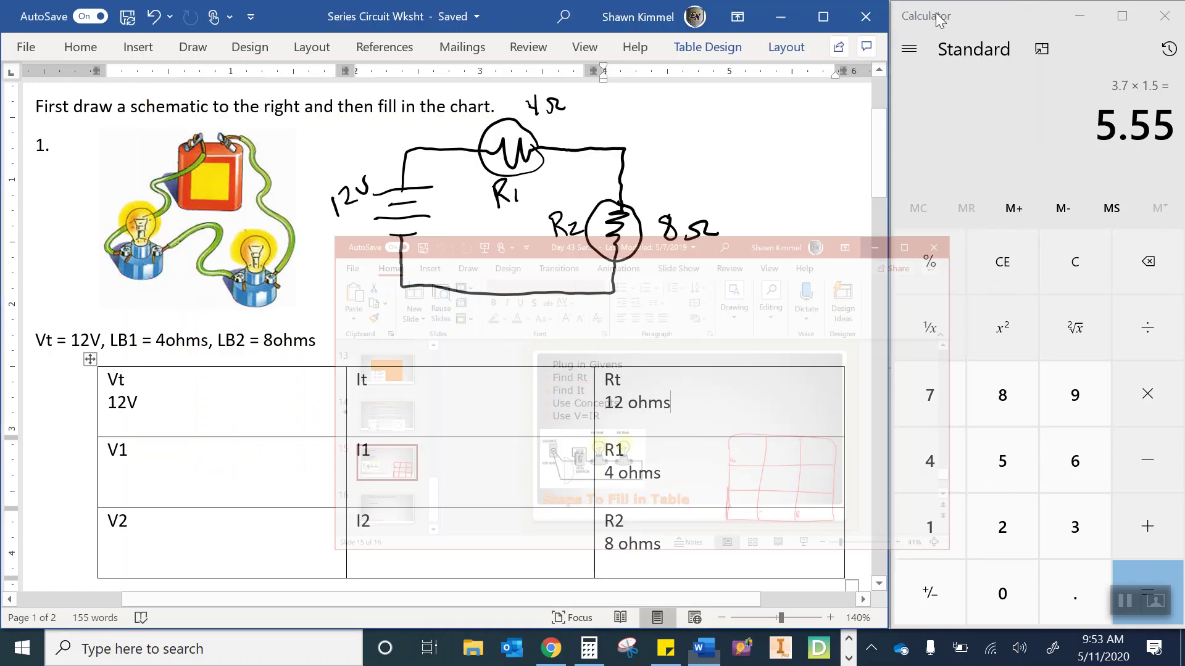
click(542, 344)
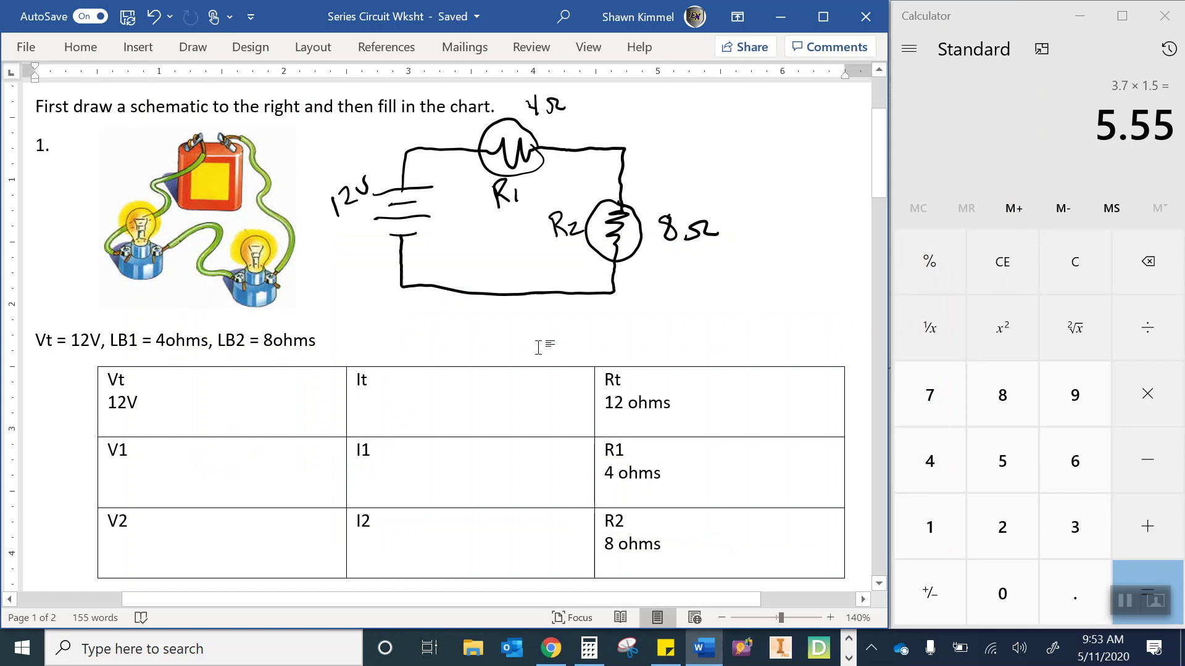
- Write the work V= IR and 12 = I (12) in the It cell
key(Tab)
key(Tab)
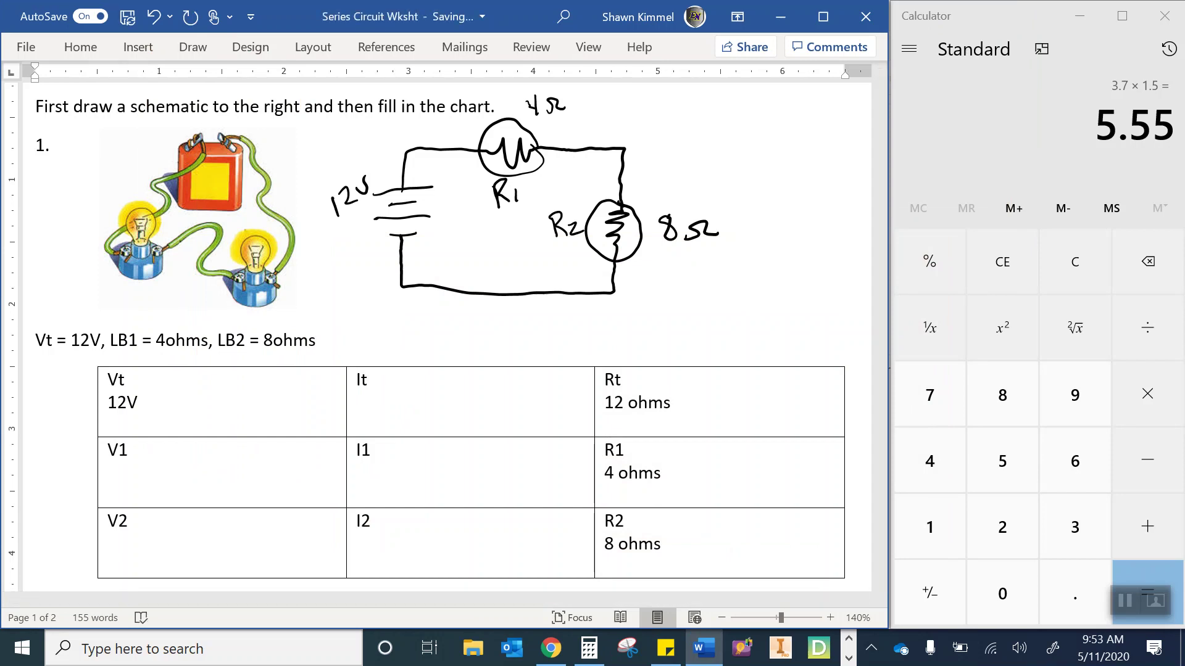
click(367, 380)
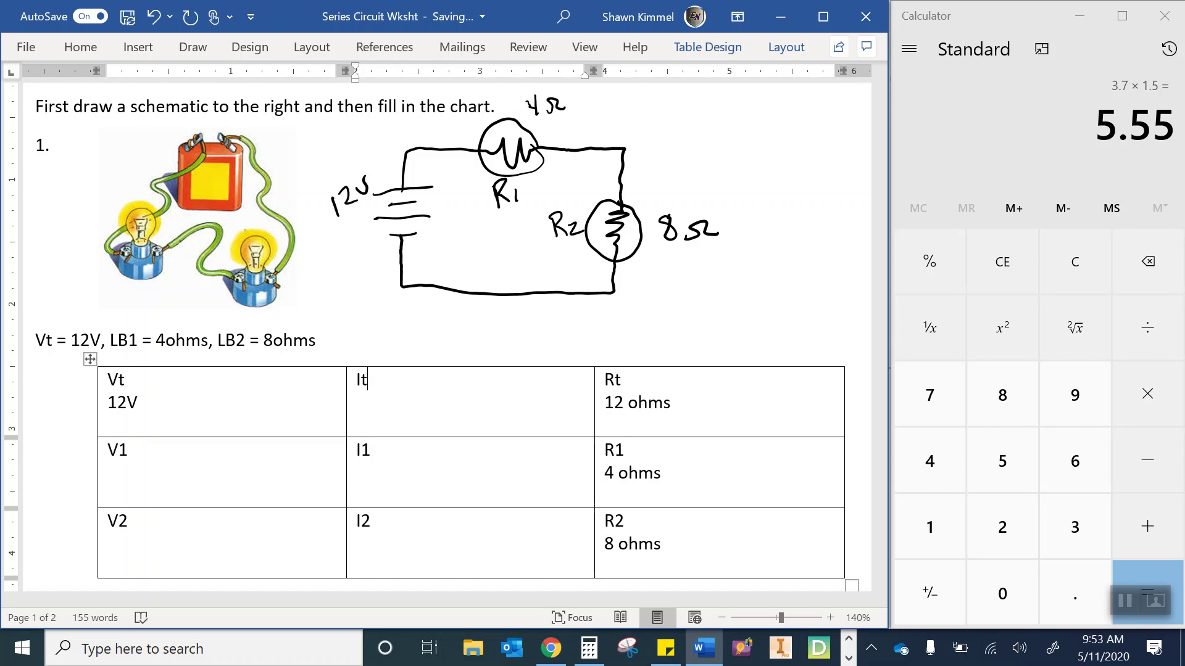
text(V= IR)
key(Return)
text(12 = I 12)
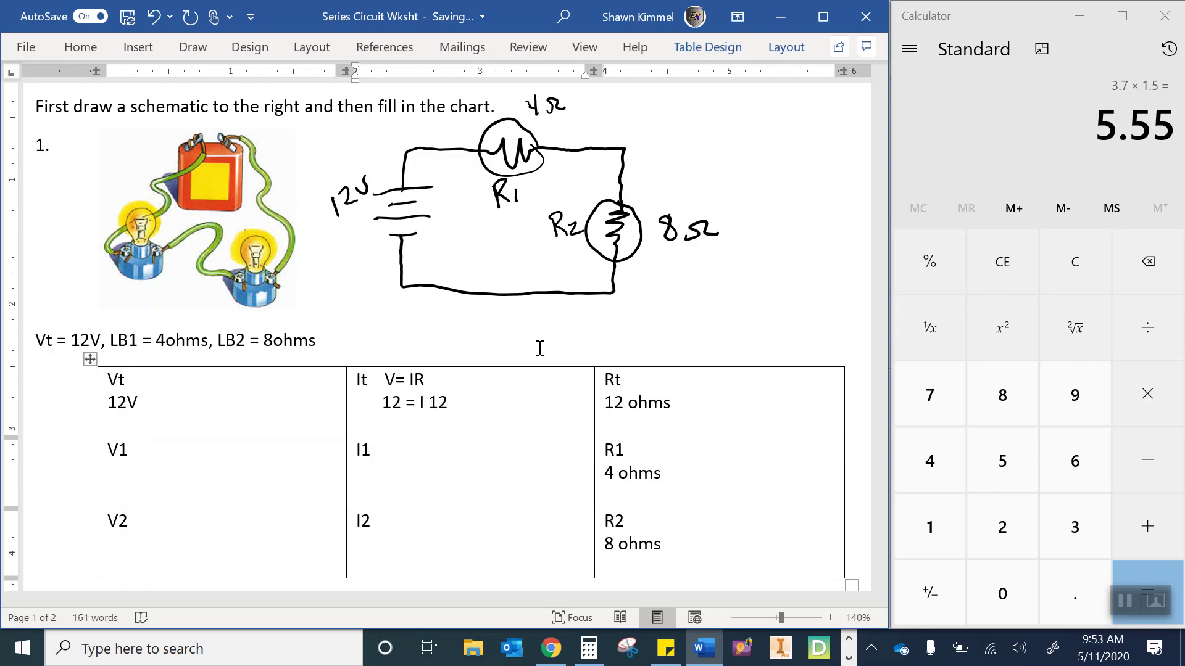
text())
key(Left)
text(()
key(Right)
key(Right)
key(Right)
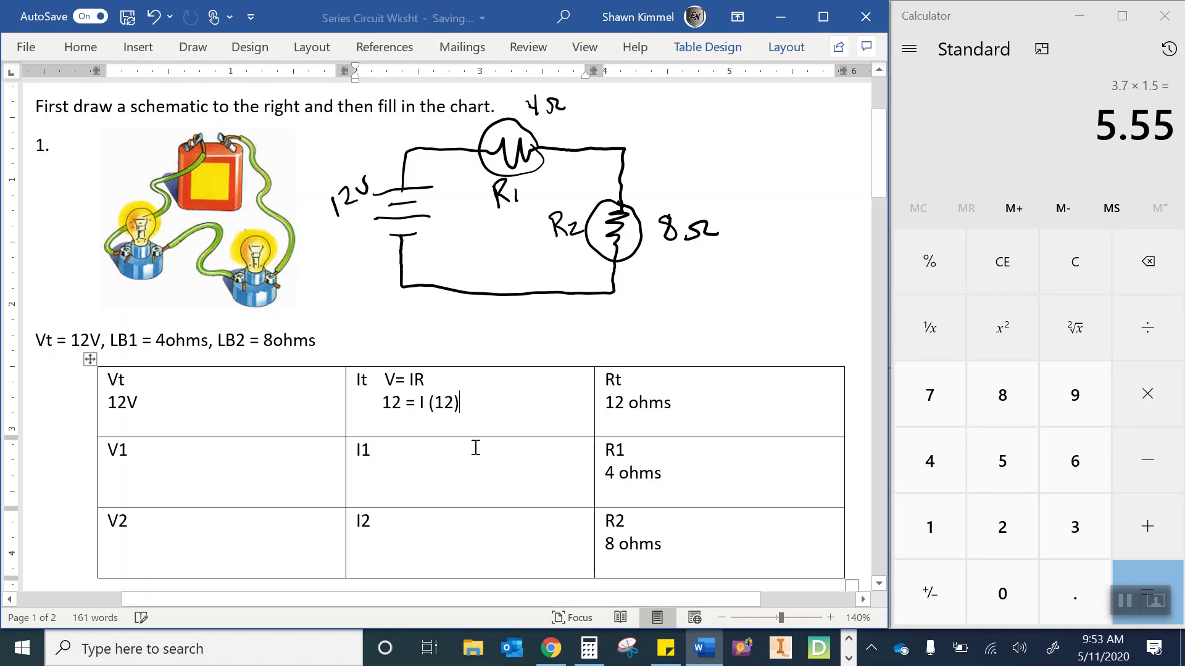
- Add the answer I = 1A on a new line below the equation
drag(428, 404, 409, 402)
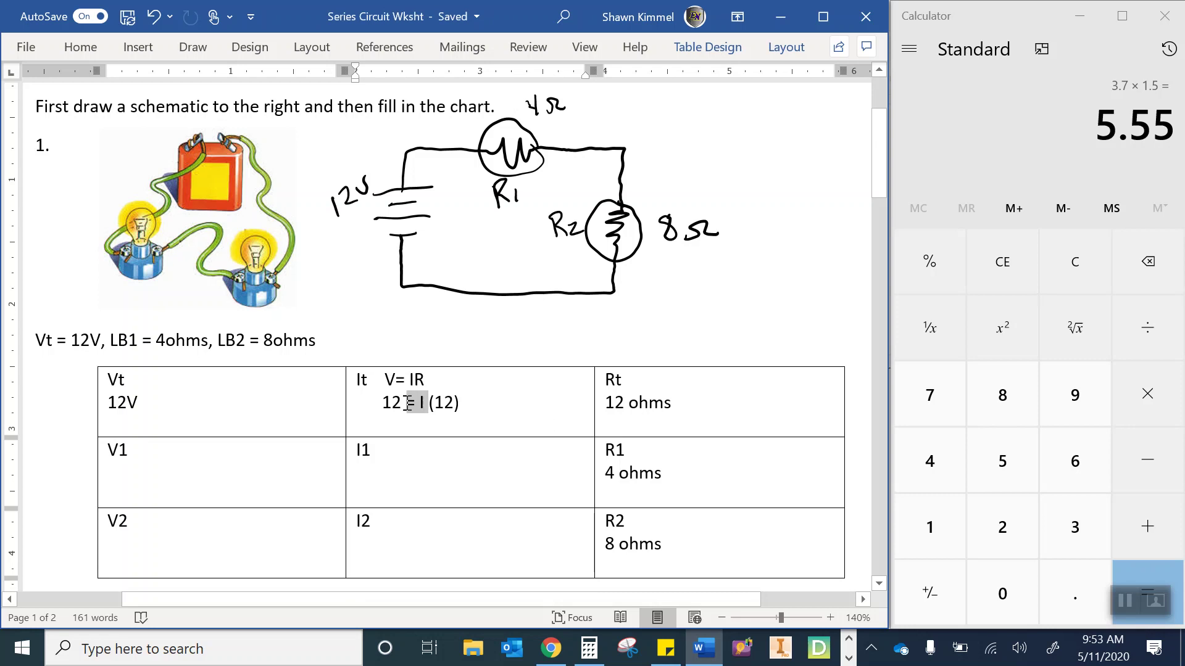
click(476, 405)
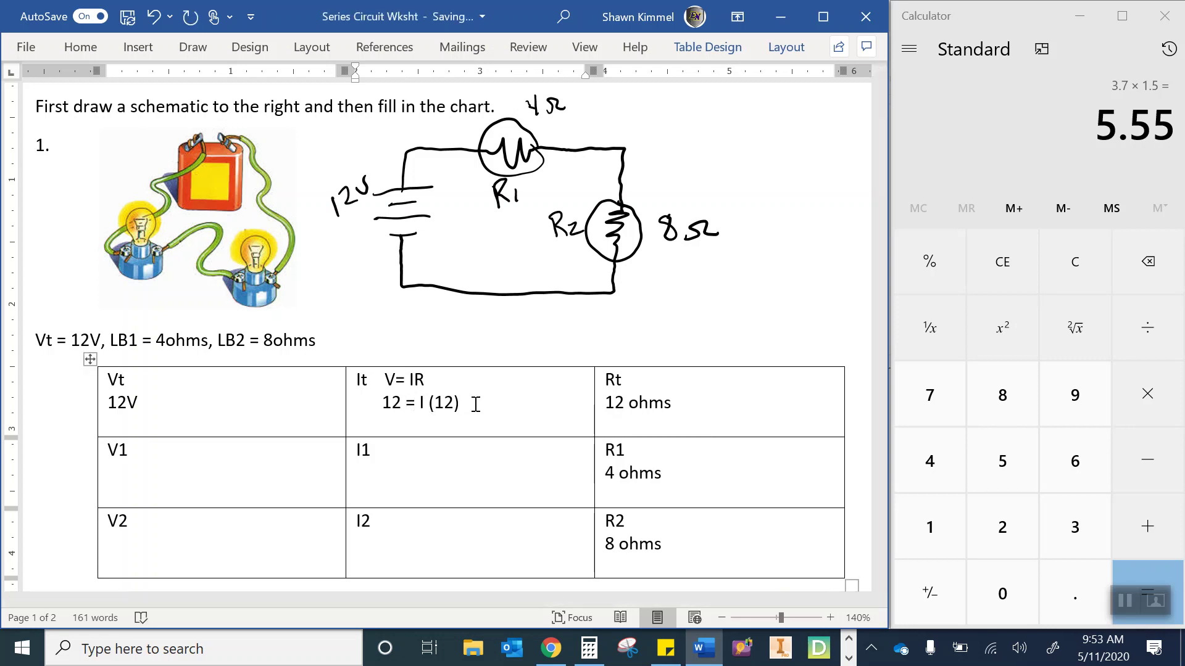
key(Return)
text(I = 1A)
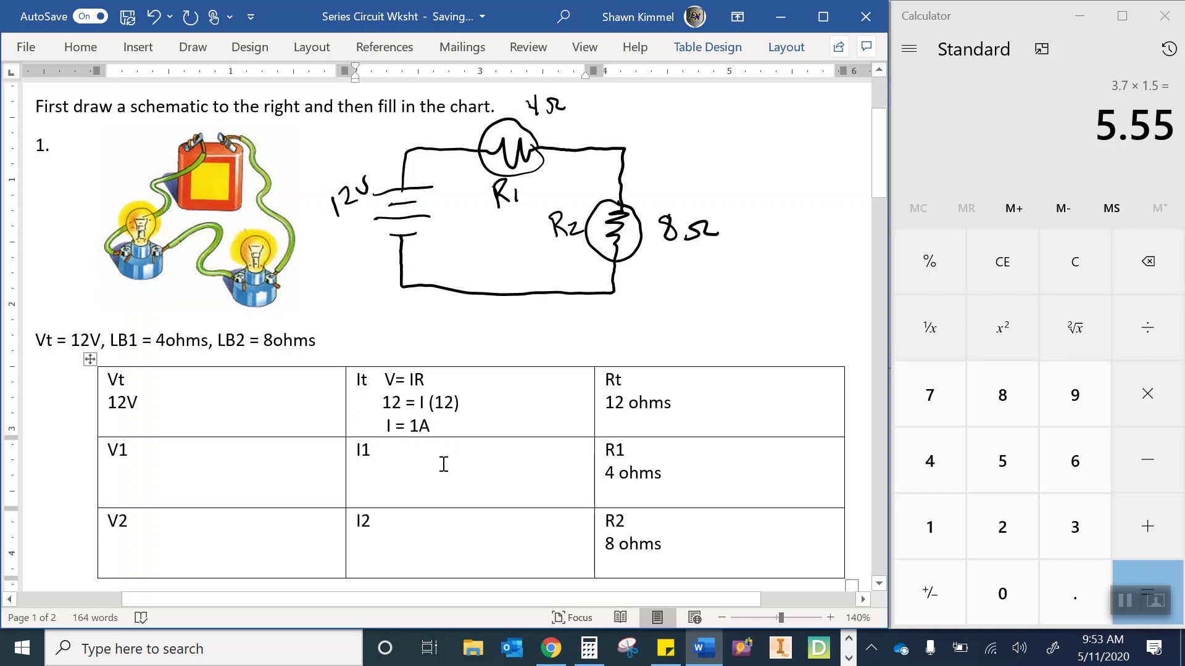
click(848, 657)
click(669, 653)
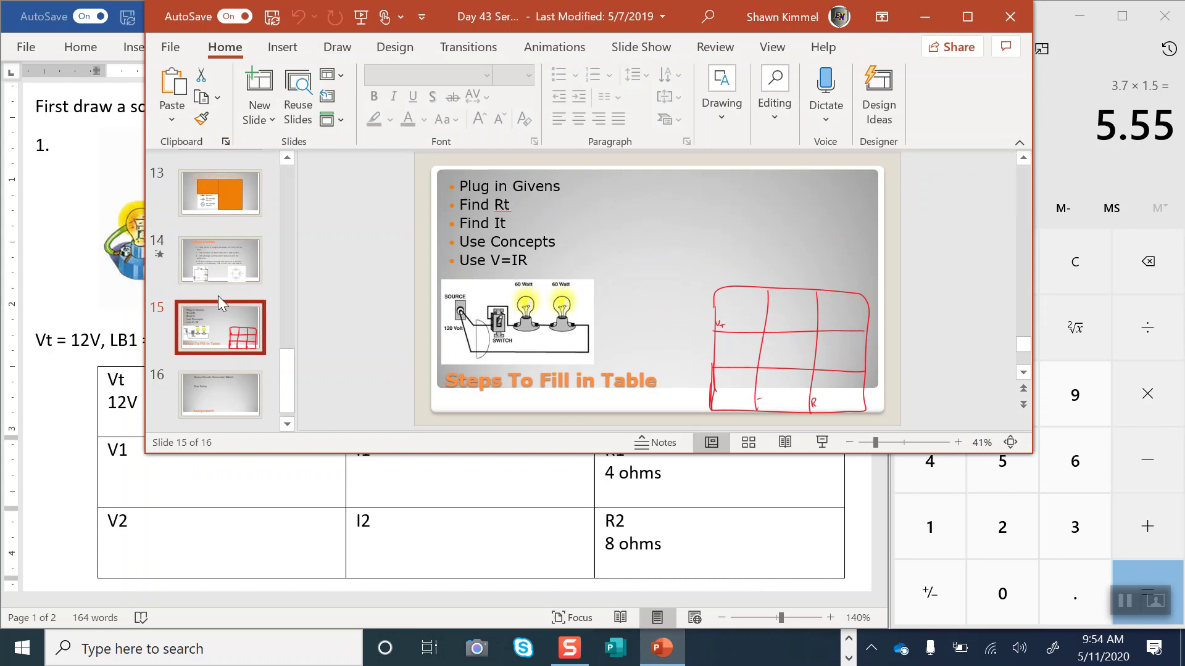
click(226, 253)
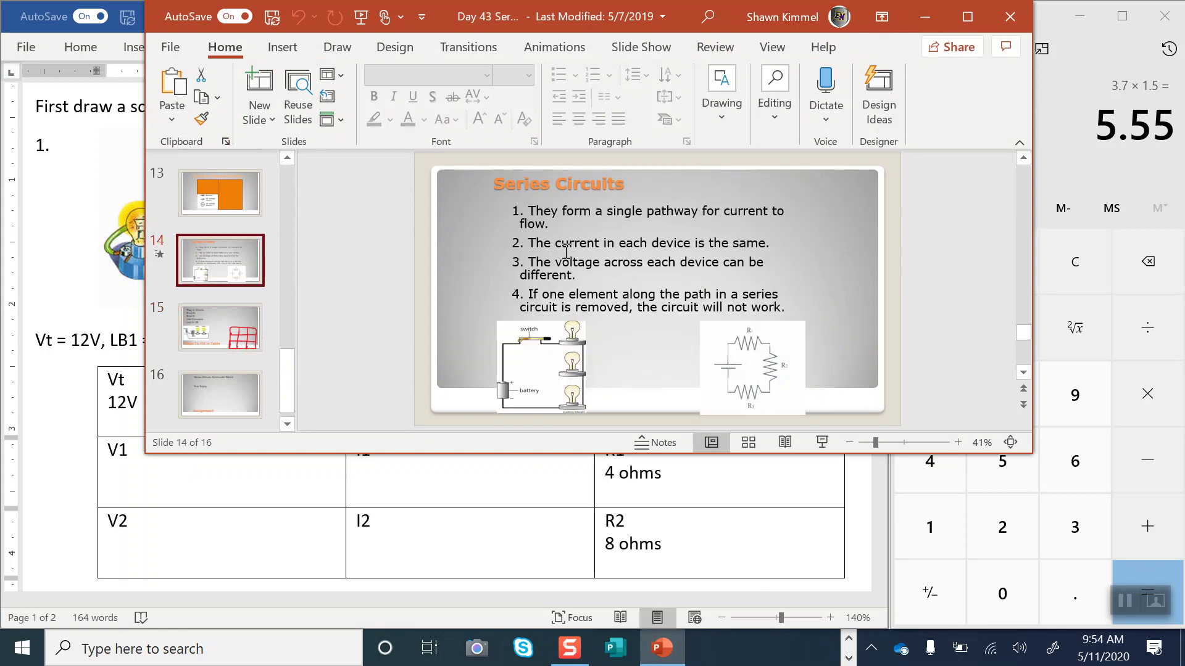
drag(771, 251, 523, 245)
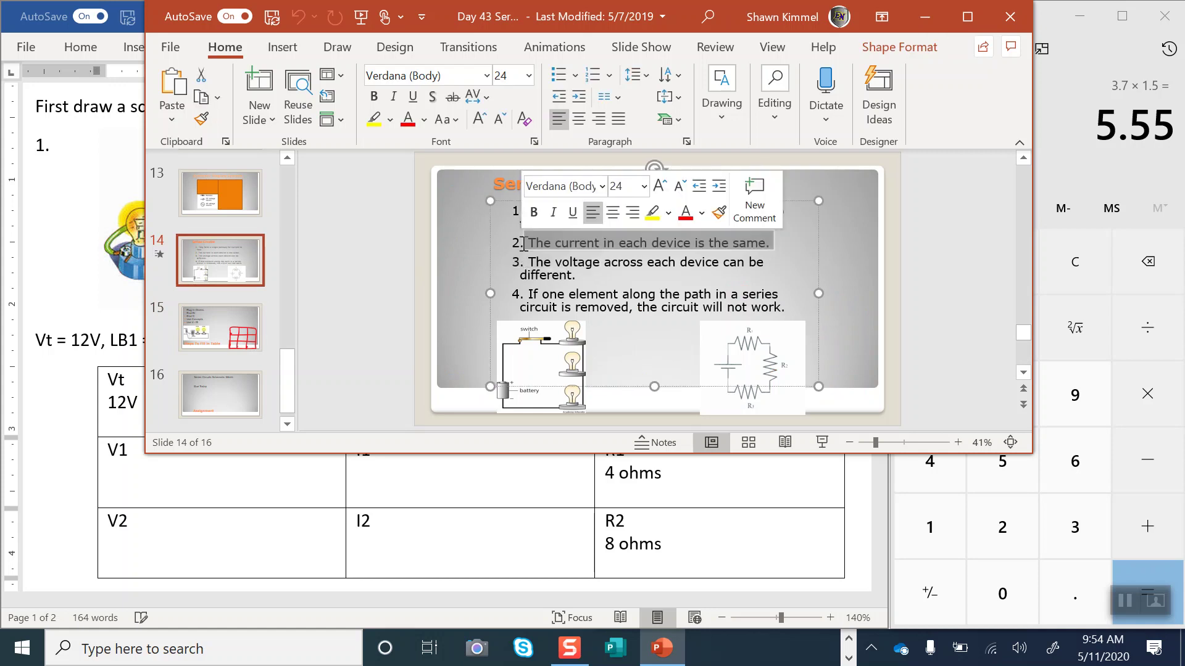
- Back in Word, enter 1A as the current under I1 and I2
click(917, 17)
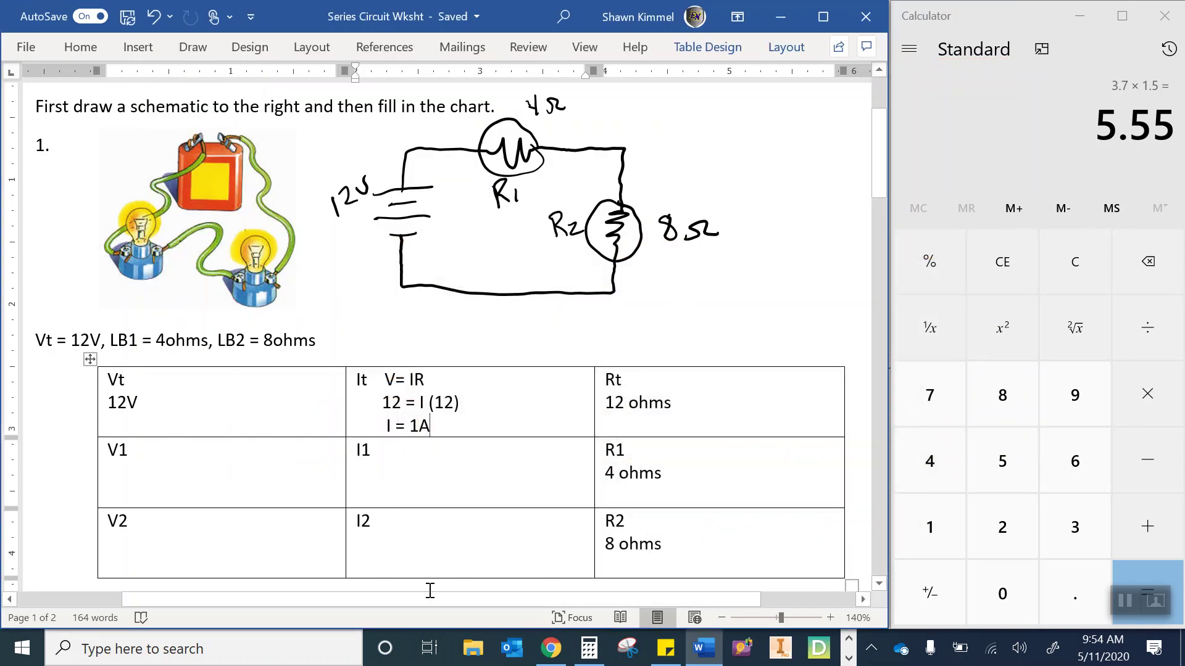
click(424, 470)
key(ctrl+z)
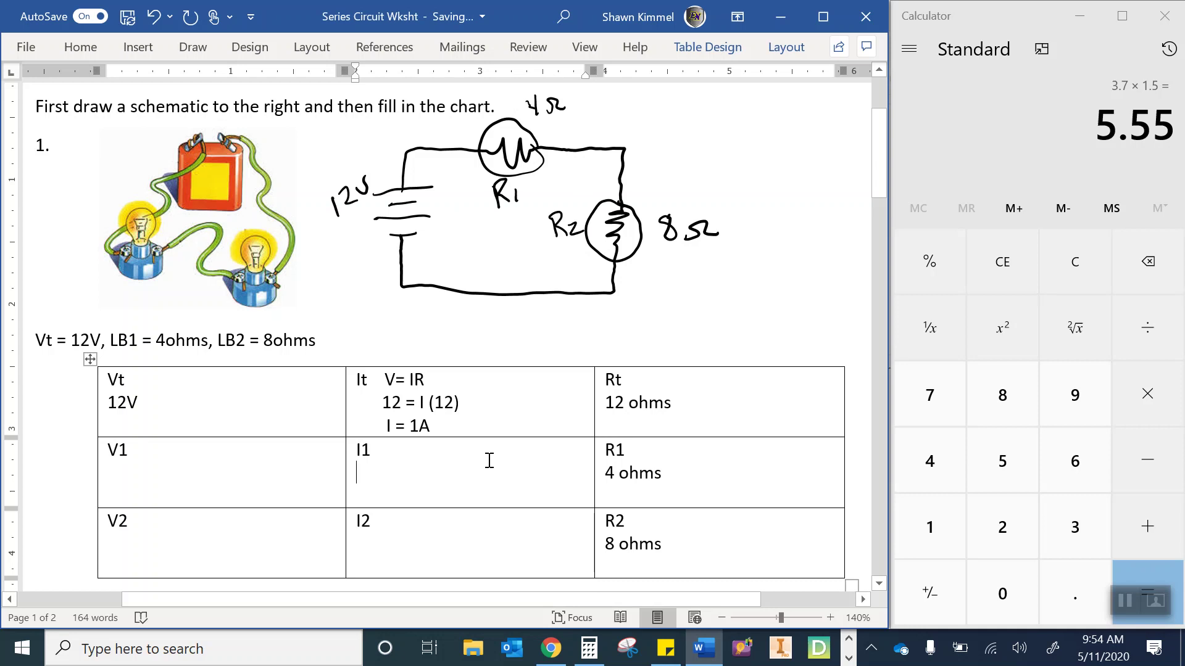
text(1A)
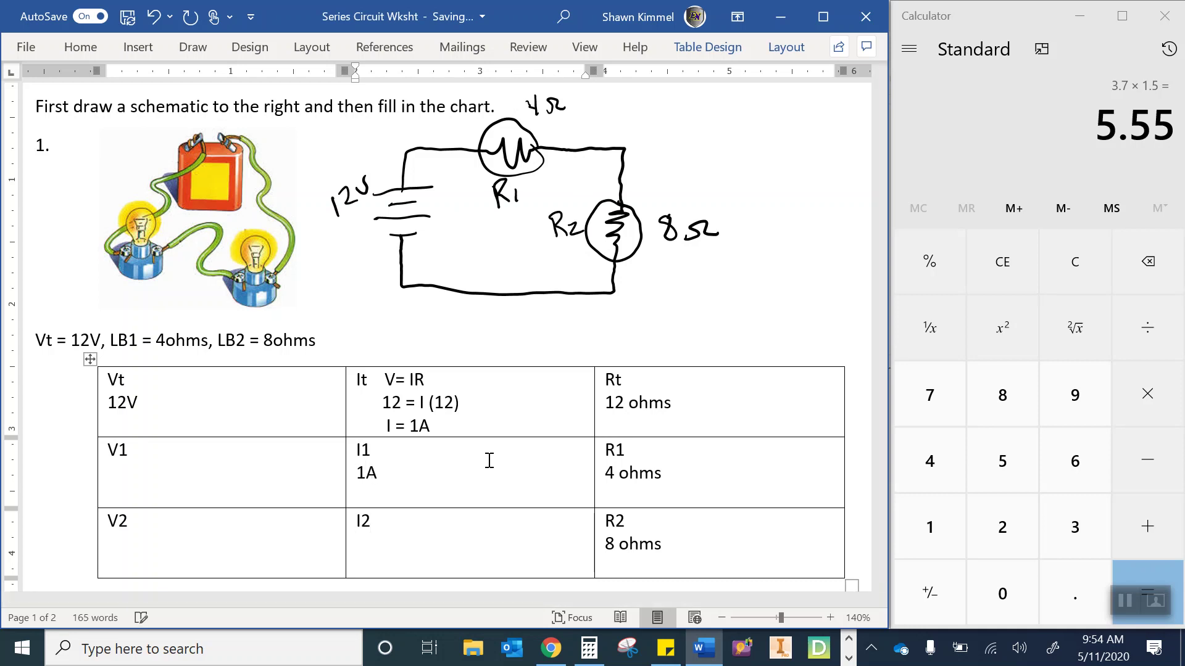
key(Down)
key(Down)
text(1A)
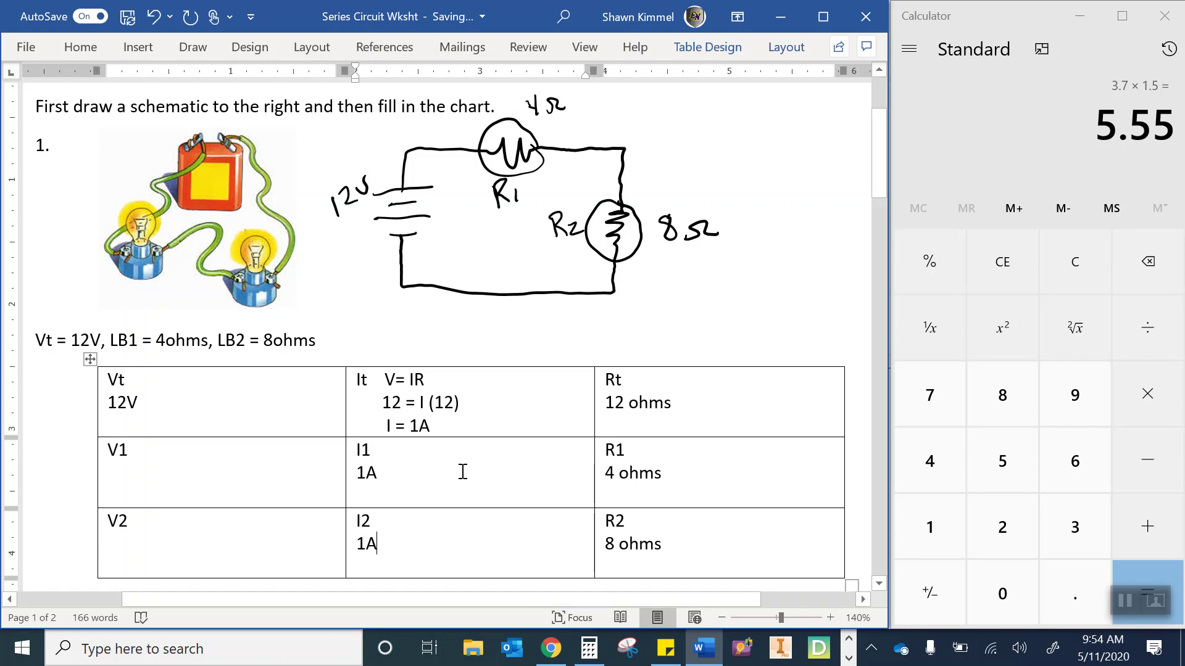
click(230, 464)
- Review the Steps To Fill in Table slide in PowerPoint, then return to Word
click(848, 657)
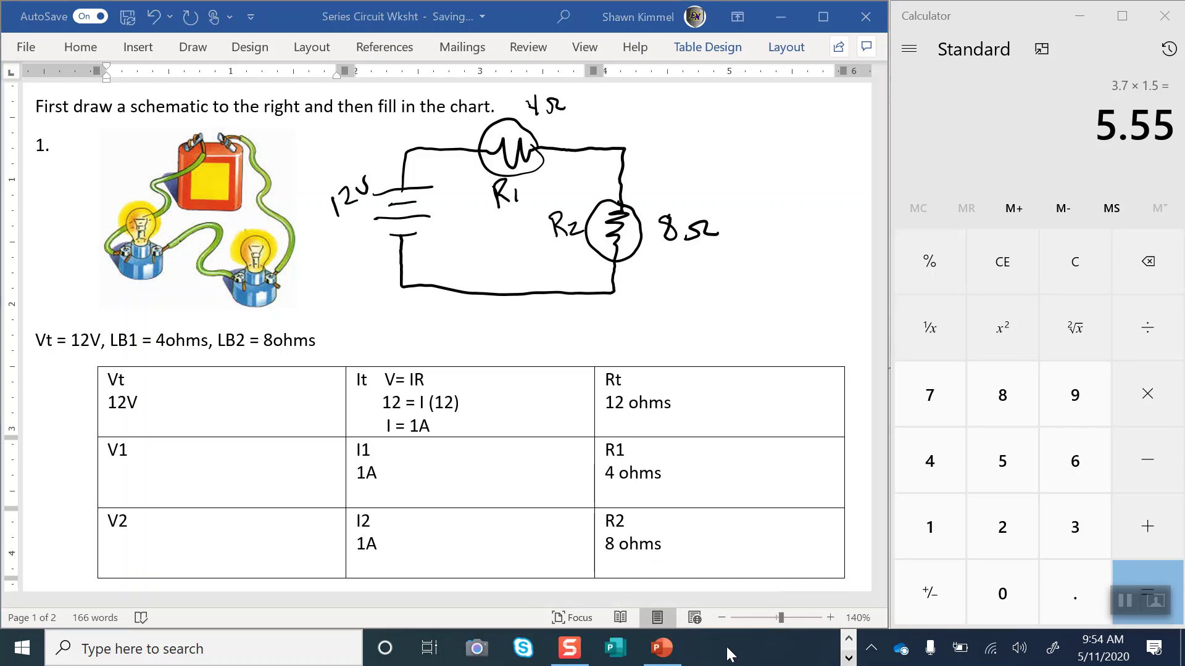
click(662, 648)
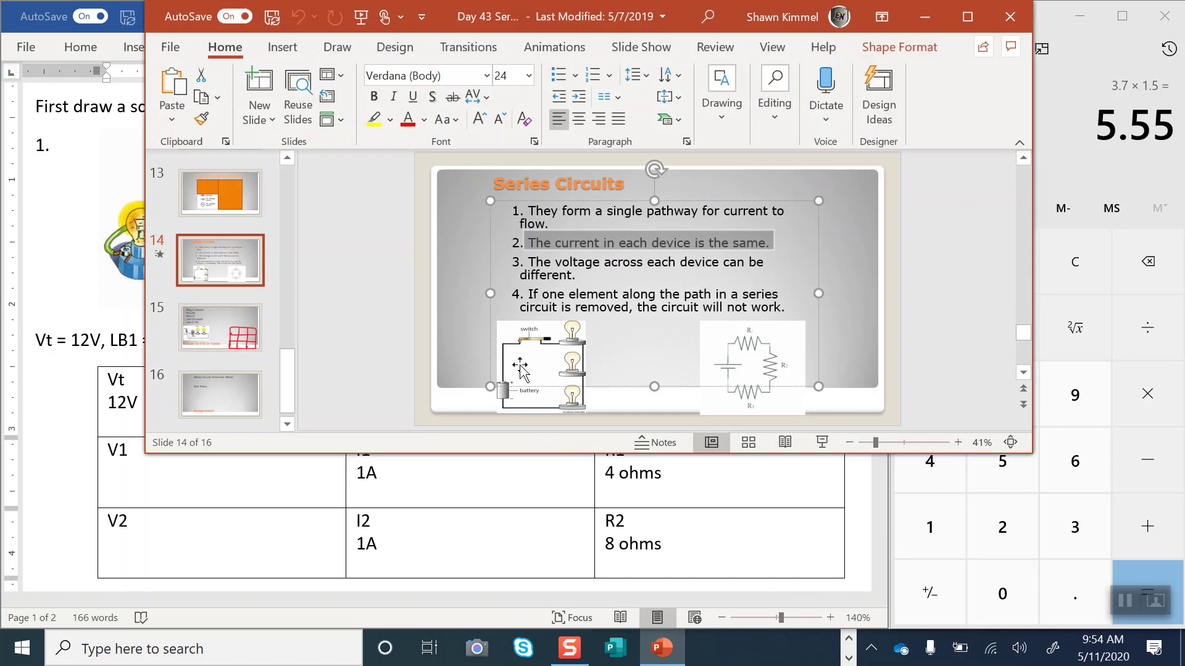
click(219, 331)
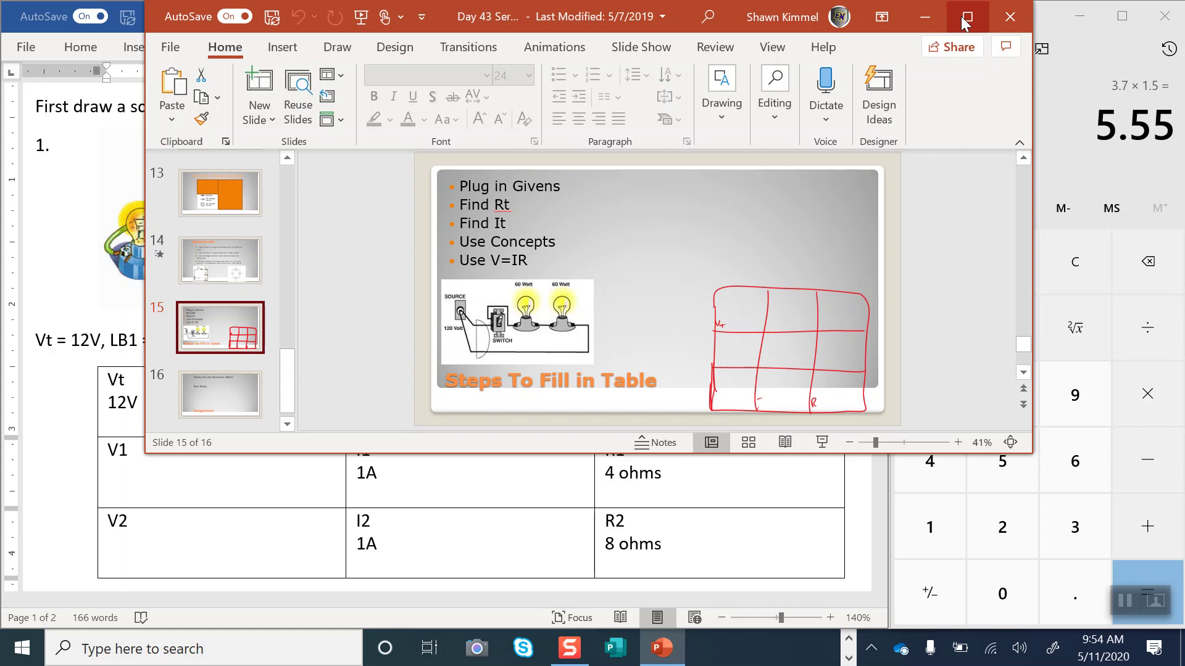
click(926, 17)
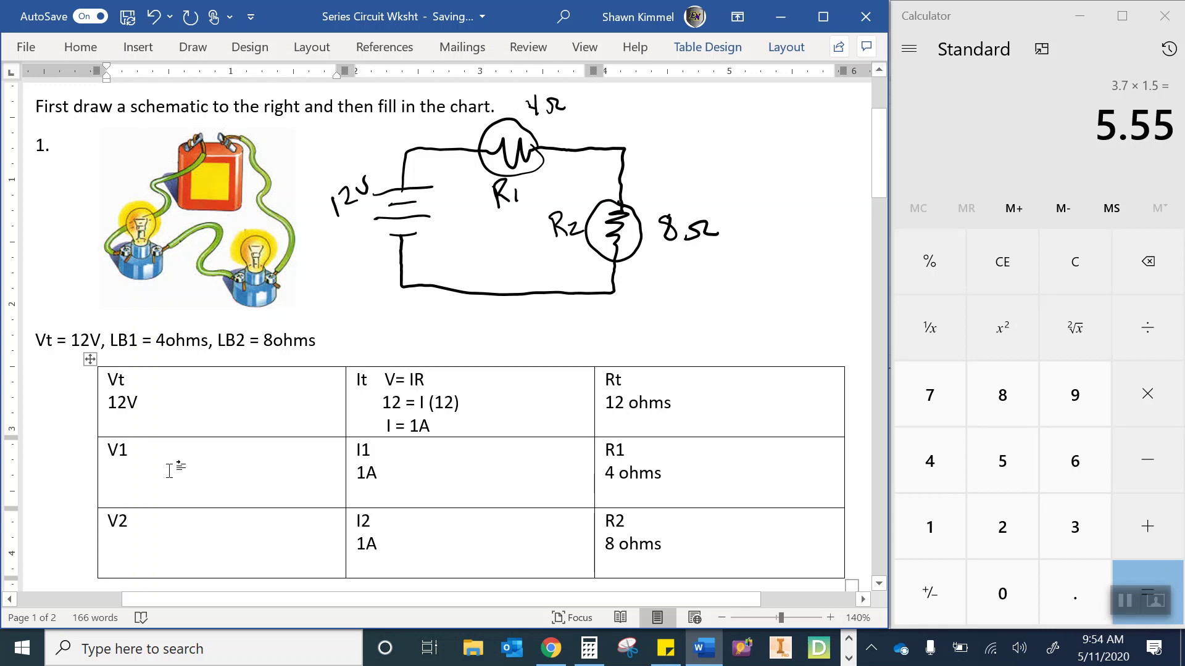
- Enter 4V under V1 and 8V under V2
text(4)
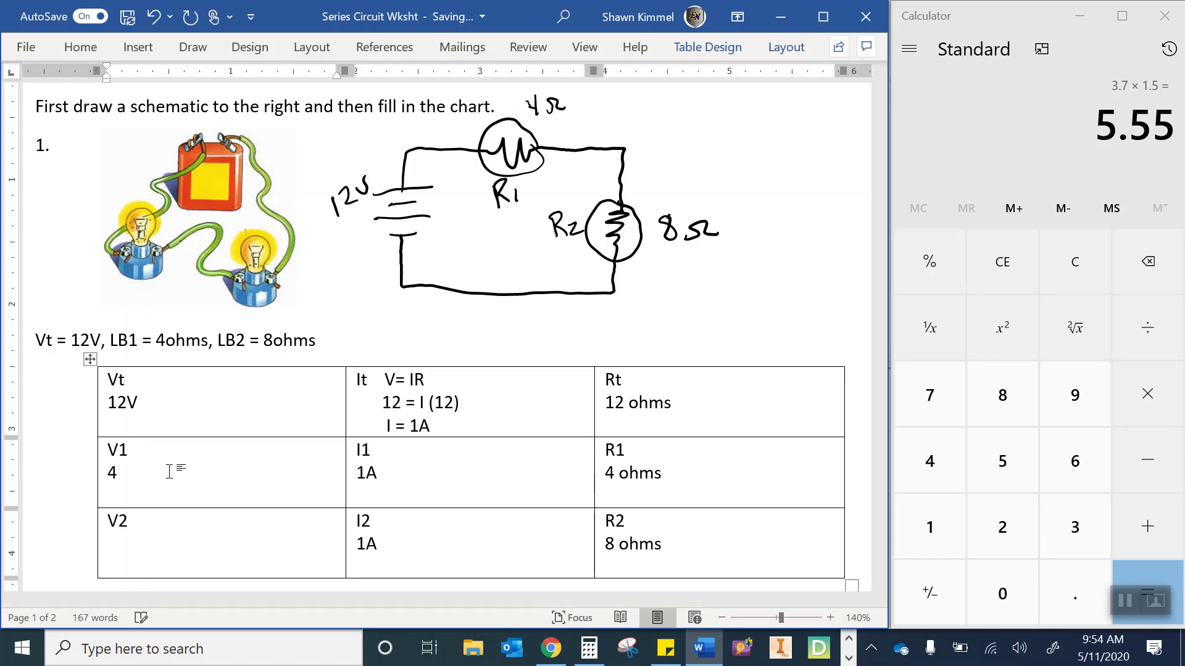
text(V)
key(Return)
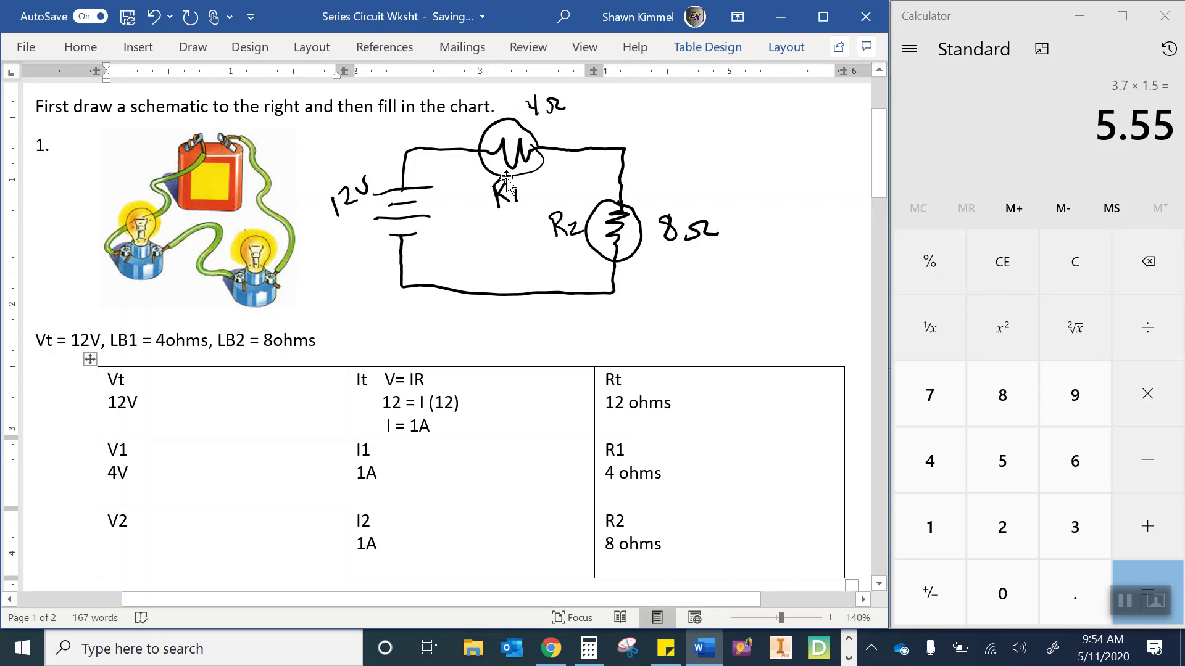
key(Return)
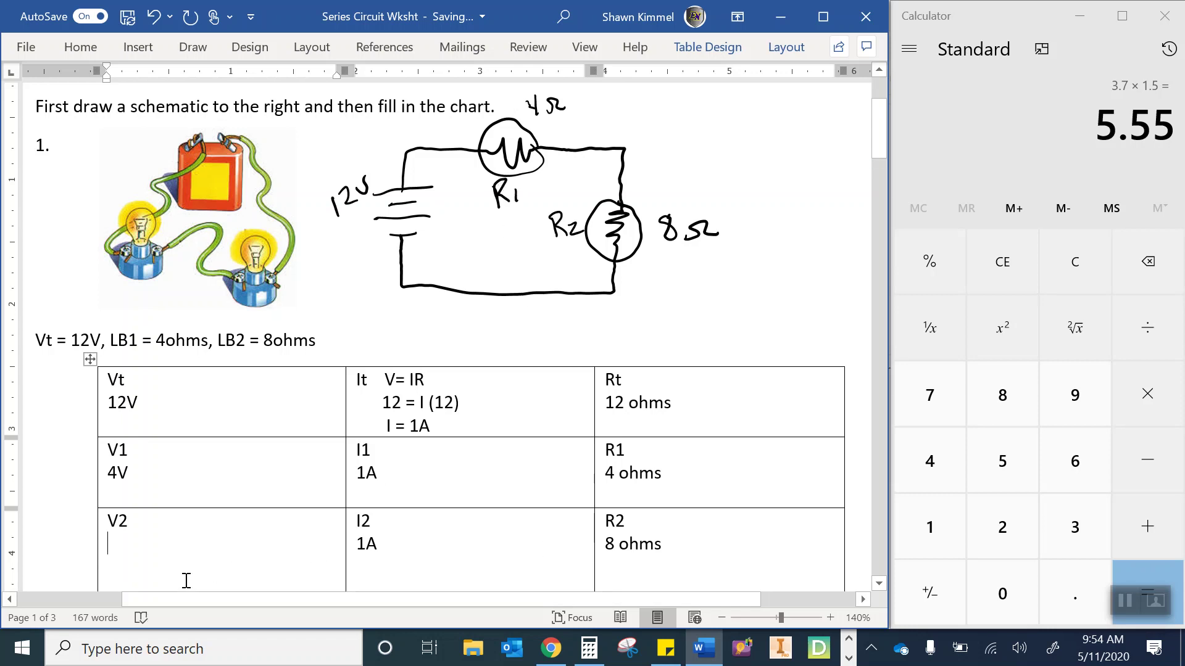
text(8V)
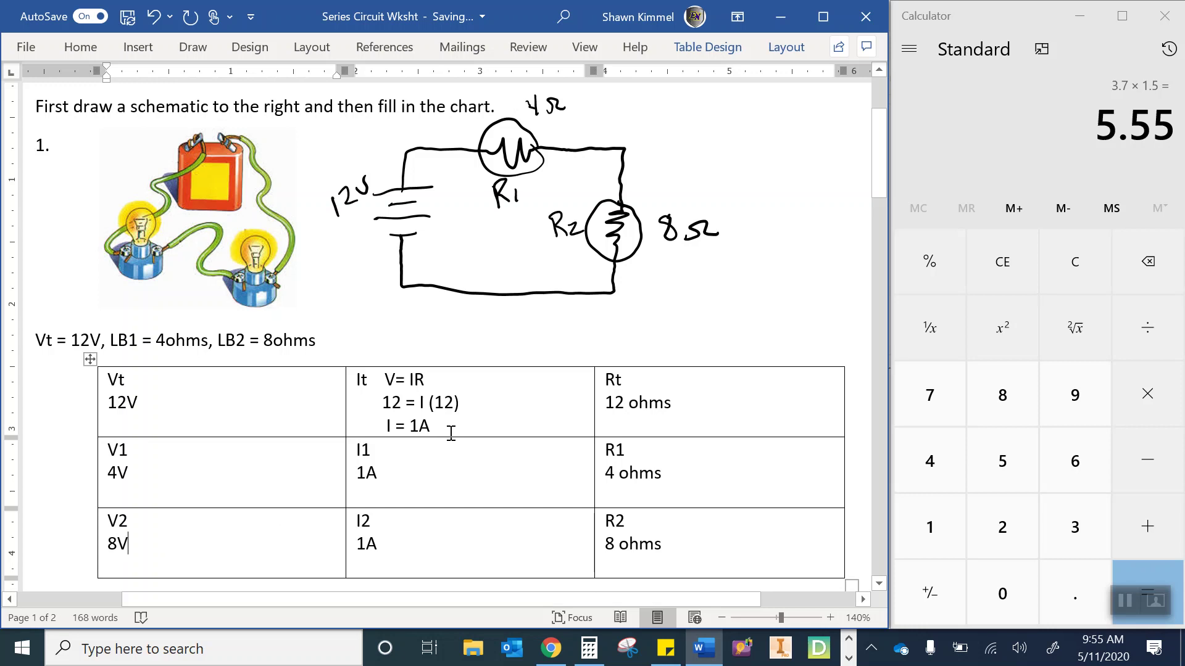
- Scroll down to problem 2's chart and bring up the row-insert options on V2, adding no row
scroll(451, 433, down, 10)
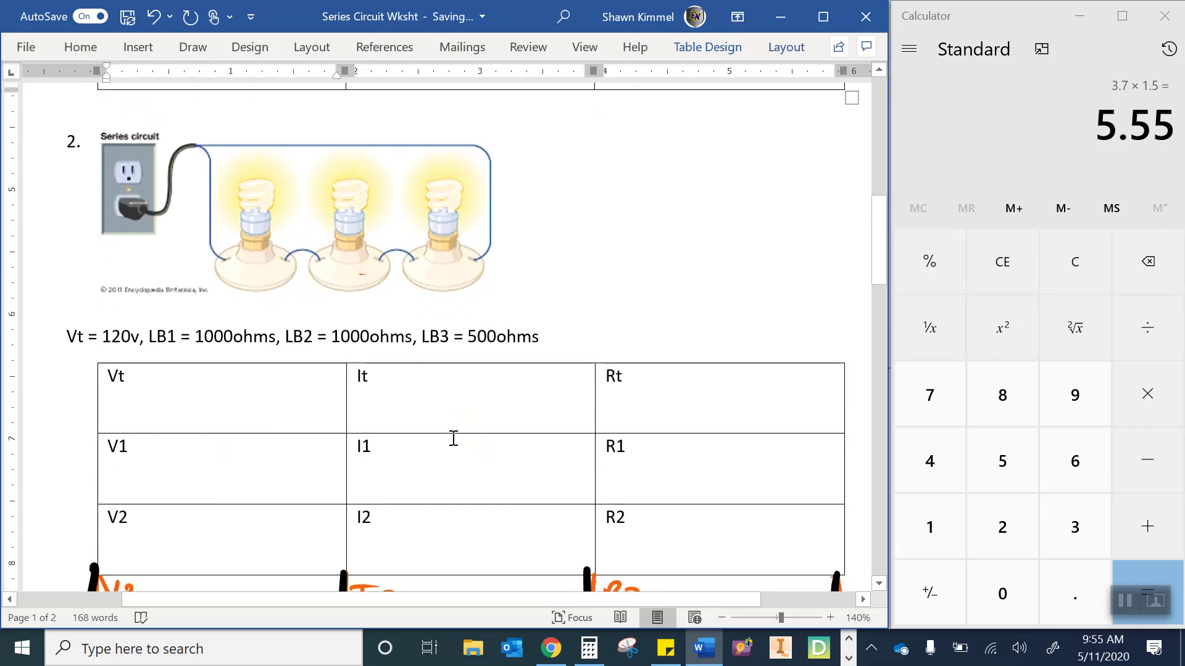
scroll(454, 438, down, 2)
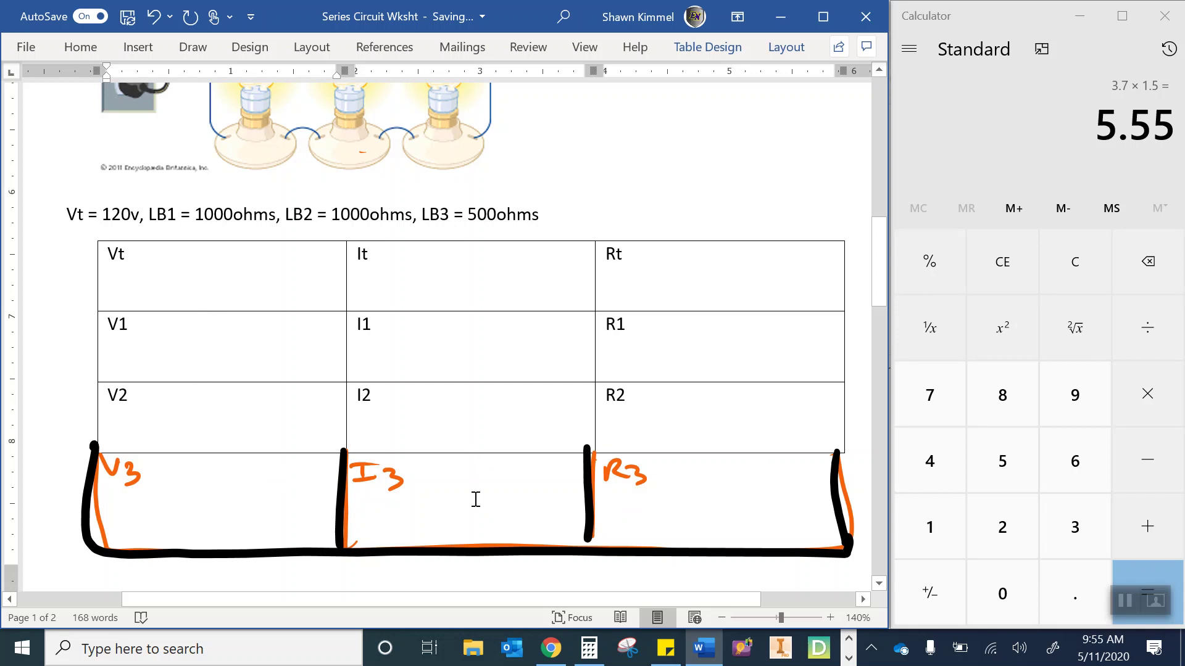
click(188, 406)
right_click(187, 405)
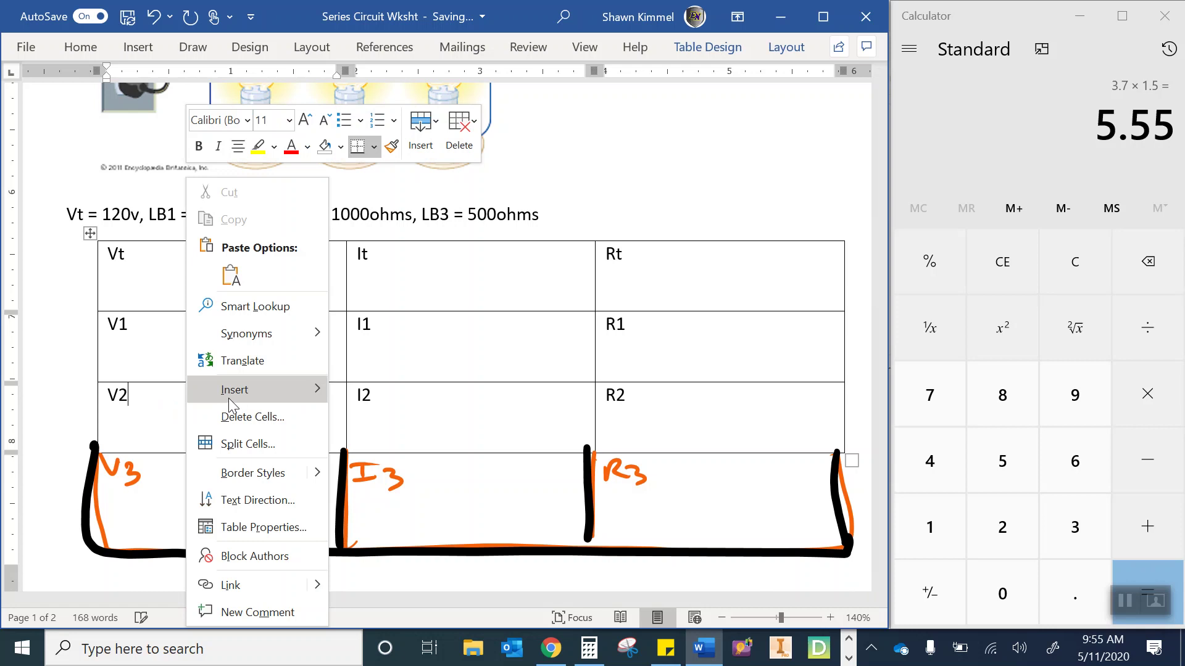
mouse_move(250, 391)
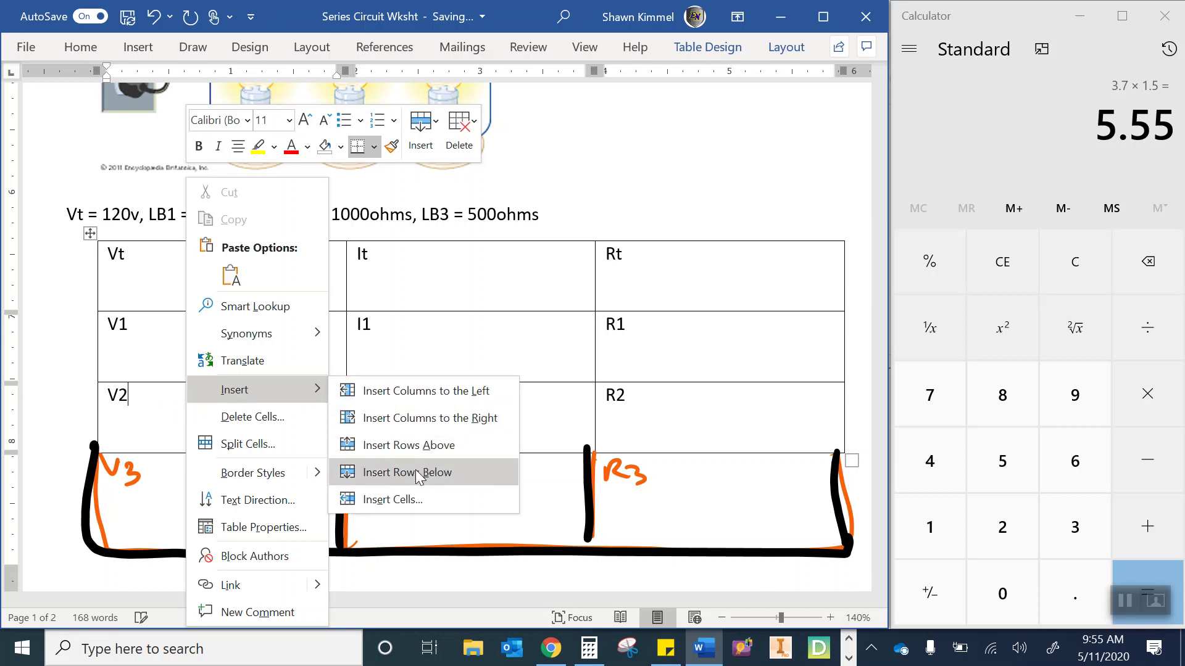
click(128, 426)
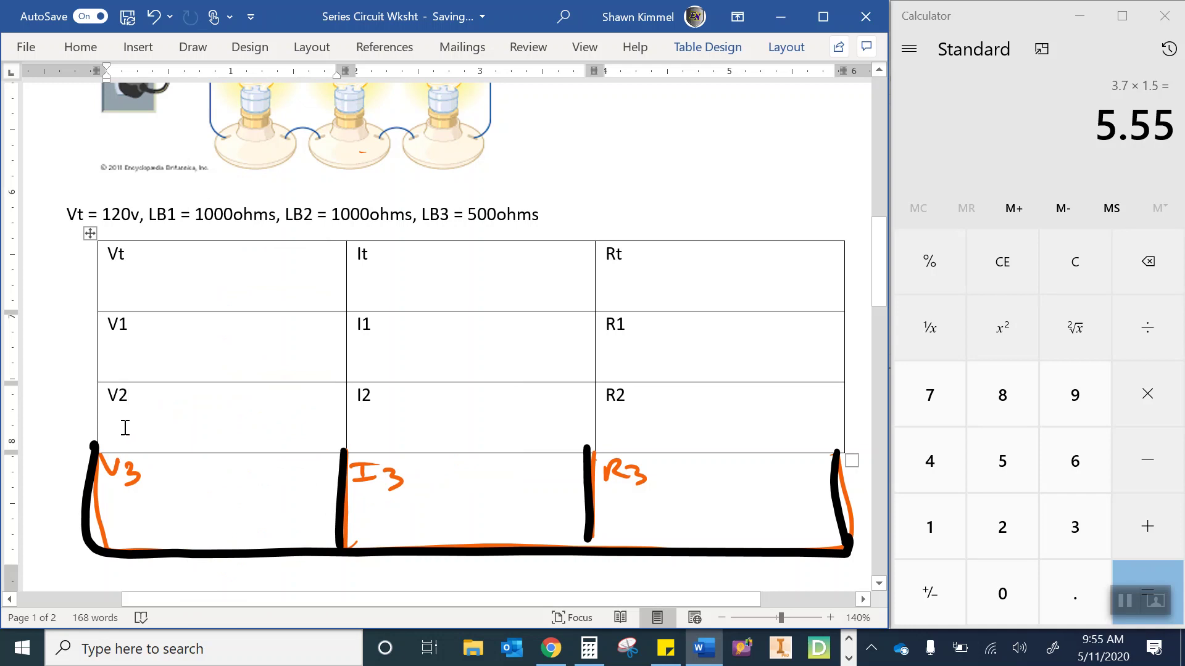
scroll(198, 331, up, 2)
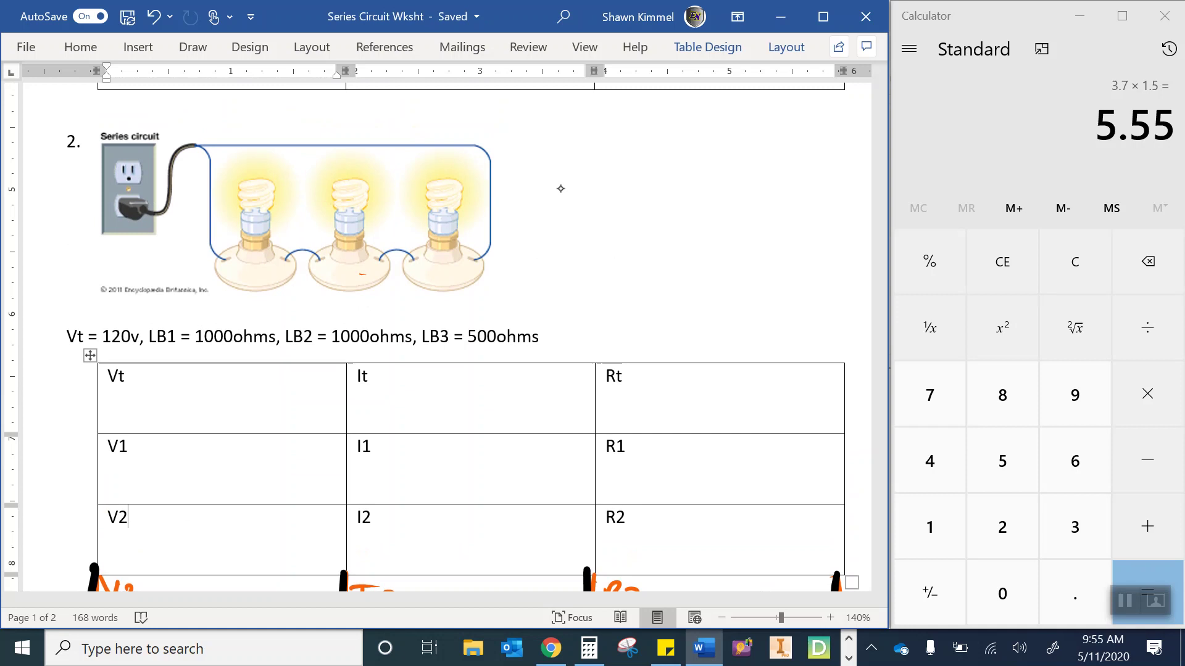
- Switch to a dark pink pen and draw problem 2's battery, wires and 120v label
click(193, 47)
click(227, 90)
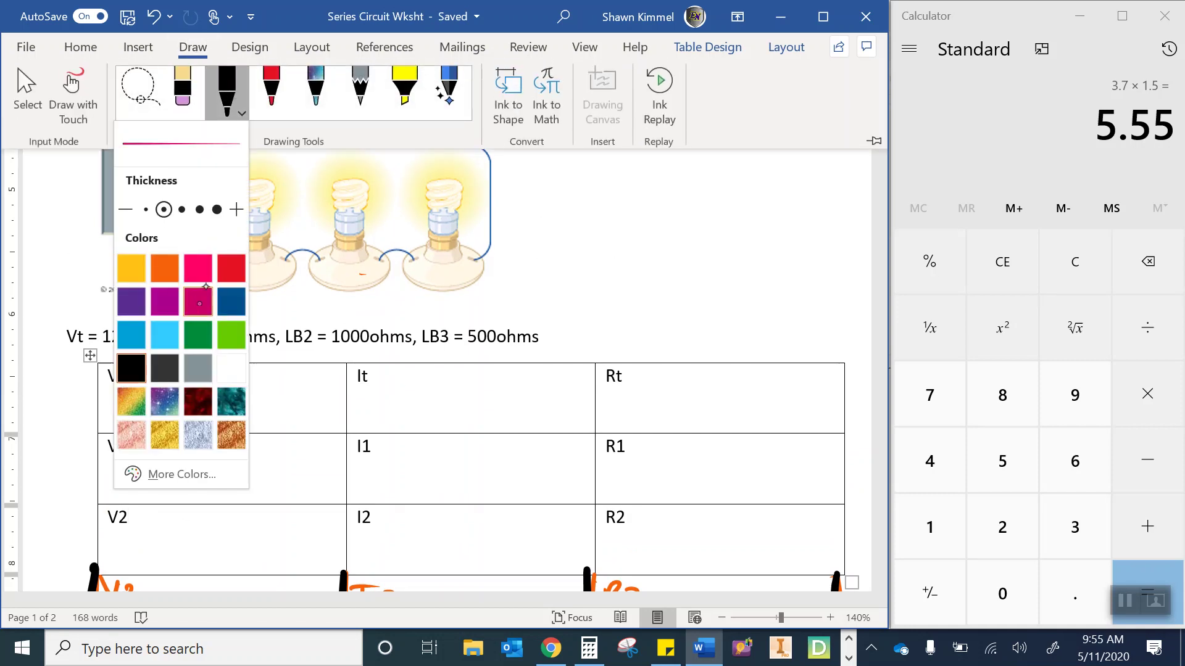
click(198, 301)
mouse_move(542, 208)
mouse_down()
mouse_move(596, 211)
mouse_move(567, 225)
mouse_move(581, 236)
mouse_move(572, 250)
mouse_up()
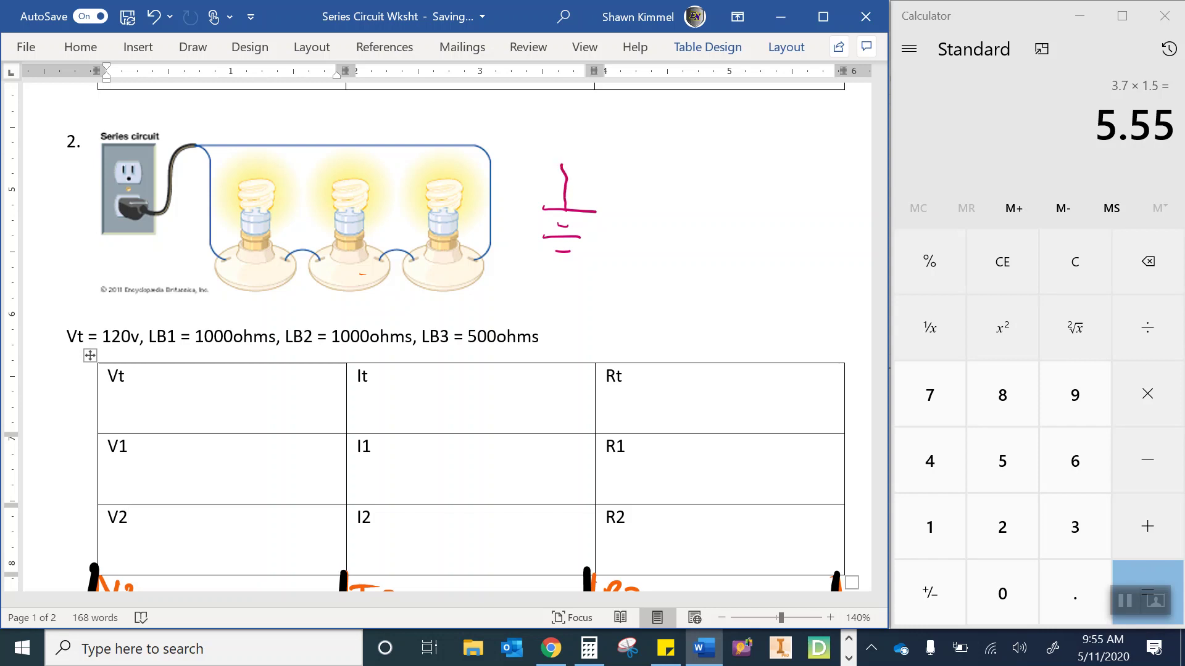
mouse_move(588, 156)
mouse_down()
mouse_move(671, 145)
mouse_move(742, 158)
mouse_move(763, 280)
mouse_move(686, 299)
mouse_move(569, 298)
mouse_move(562, 250)
mouse_up()
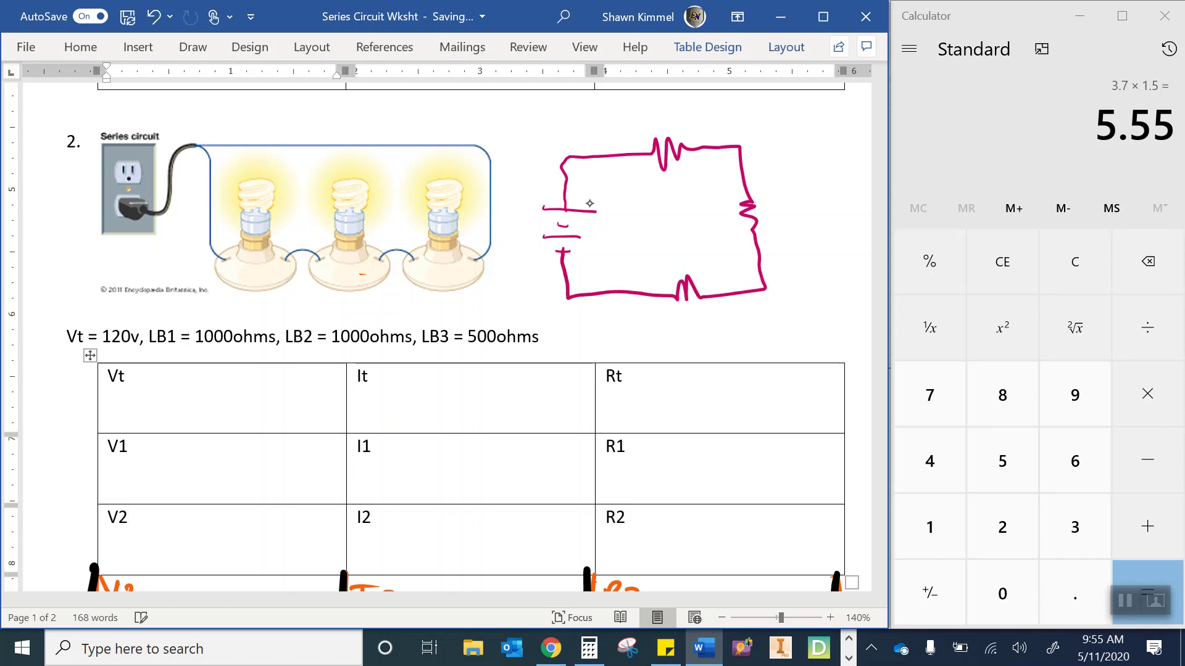
mouse_move(503, 211)
mouse_down()
mouse_move(501, 233)
mouse_move(519, 227)
mouse_move(523, 209)
mouse_up()
drag(530, 206, 535, 207)
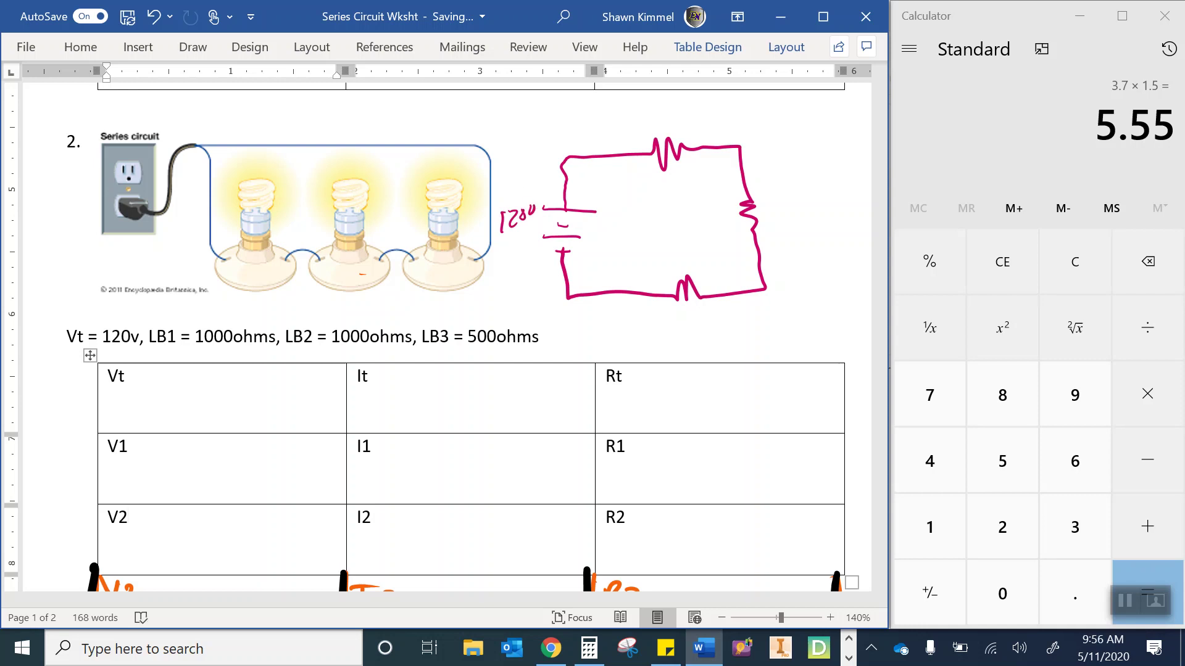
- Label the resistors R1, R2 and R3 with 1000Ω, 1000Ω and 500Ω
mouse_move(671, 177)
mouse_down()
mouse_move(710, 214)
mouse_move(734, 216)
mouse_up()
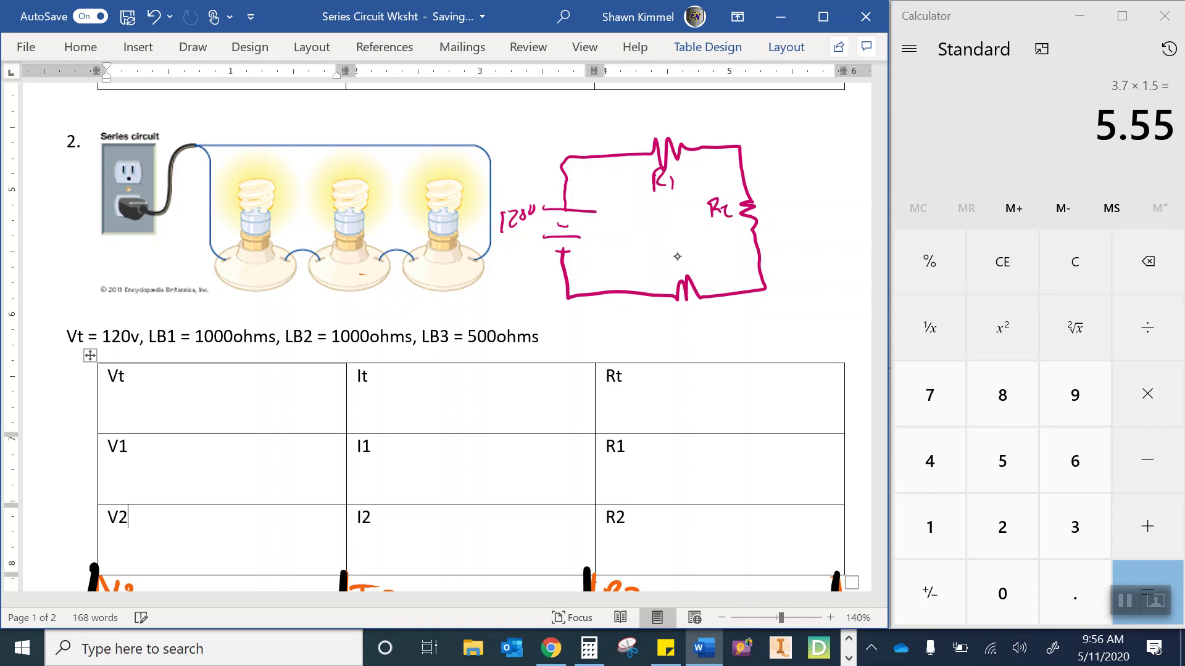
mouse_move(670, 249)
mouse_down()
mouse_move(669, 269)
mouse_move(685, 265)
mouse_up()
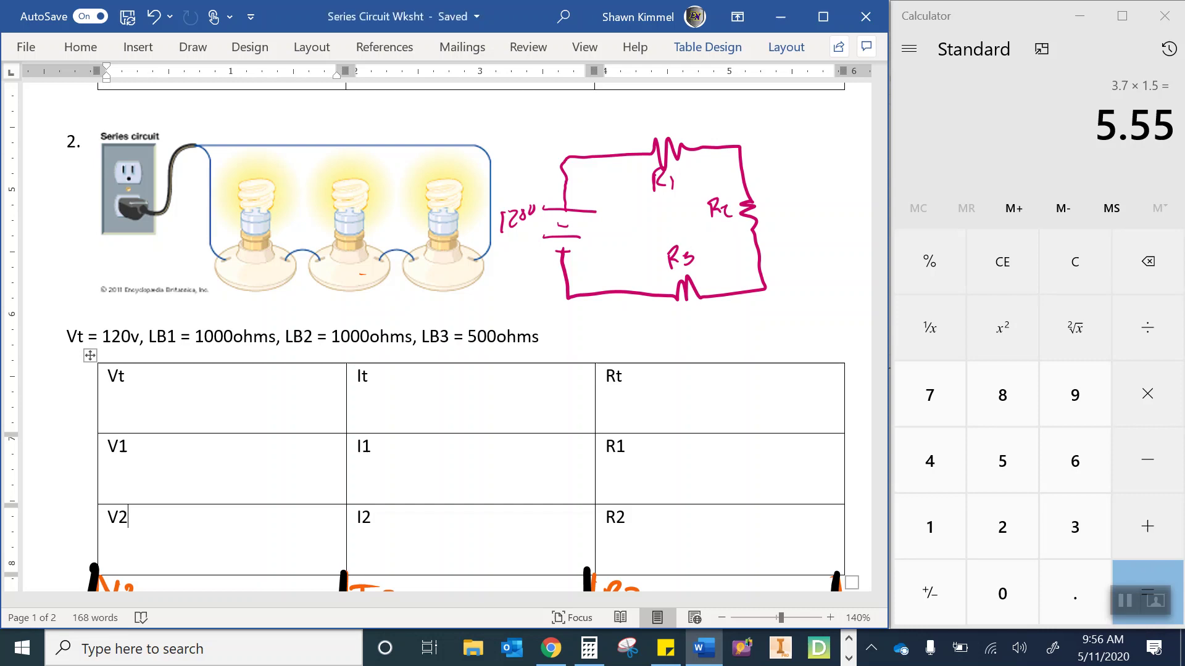
mouse_move(626, 109)
mouse_down()
mouse_move(633, 128)
mouse_move(653, 115)
mouse_up()
click(655, 113)
mouse_move(665, 112)
mouse_down()
mouse_move(663, 125)
mouse_move(694, 111)
mouse_up()
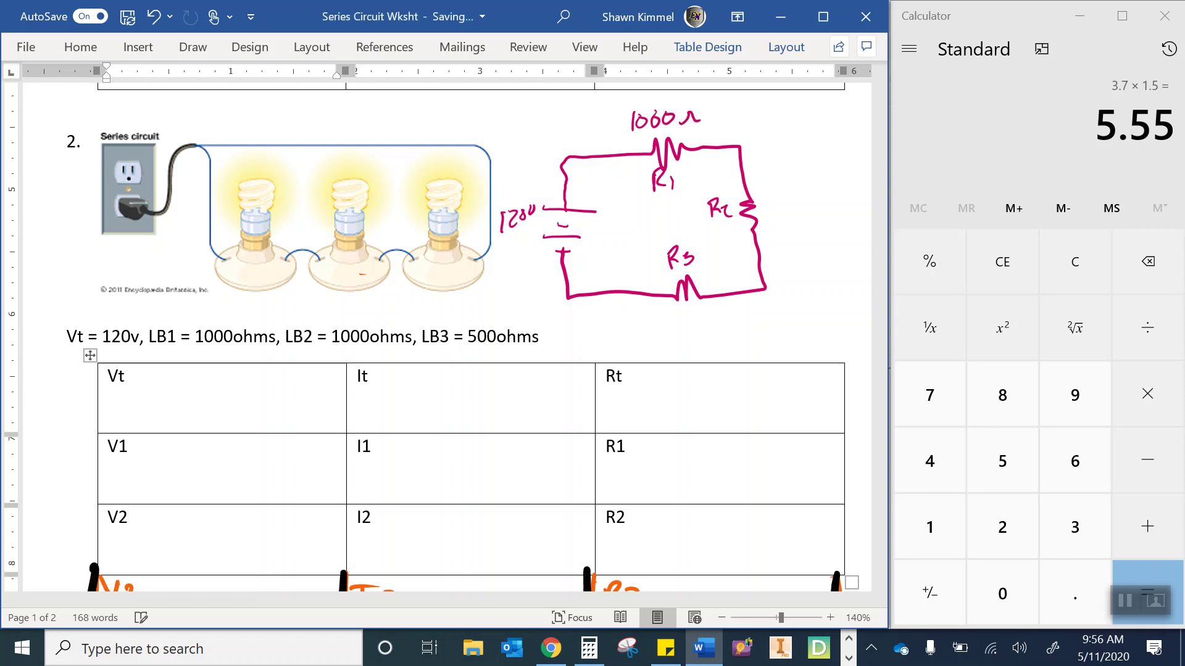
mouse_move(767, 201)
mouse_down()
mouse_move(765, 226)
mouse_move(794, 206)
mouse_up()
mouse_move(810, 199)
mouse_down()
mouse_move(806, 216)
mouse_move(816, 201)
mouse_move(844, 208)
mouse_up()
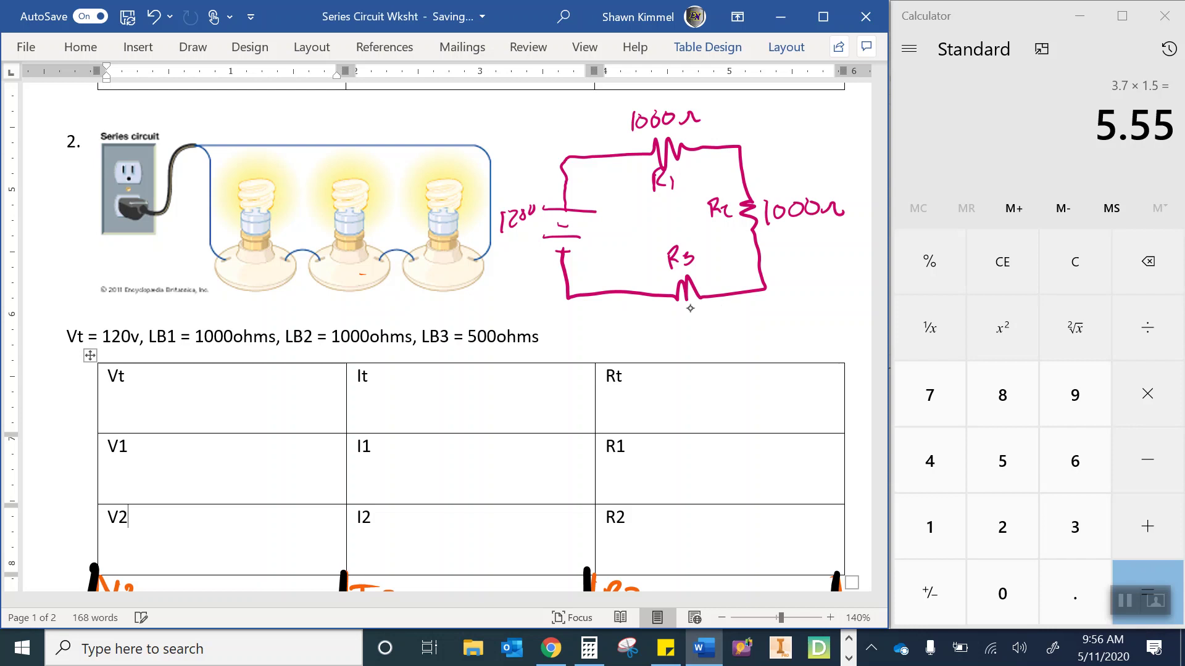
mouse_move(686, 312)
mouse_down()
mouse_move(685, 331)
mouse_move(717, 310)
mouse_move(760, 316)
mouse_up()
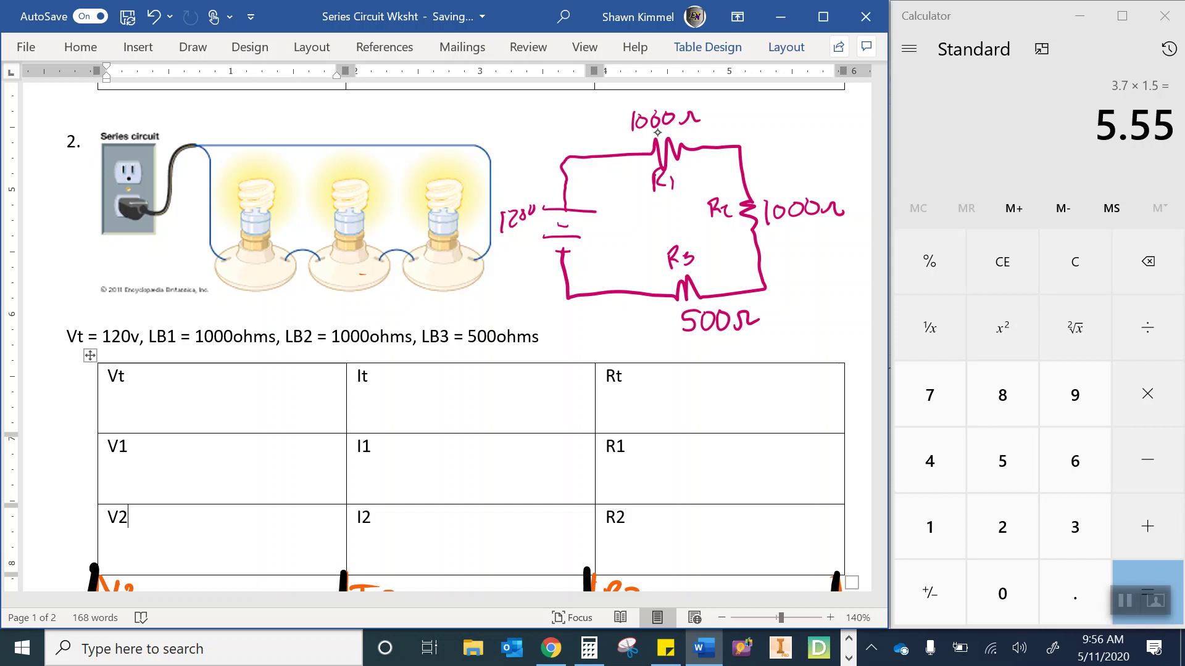
- Circle the R1, R2 and R3 resistor symbols to mark them as bulbs
drag(682, 134, 651, 166)
mouse_move(740, 199)
mouse_down()
mouse_move(746, 232)
mouse_move(750, 195)
mouse_up()
mouse_move(694, 272)
mouse_down()
mouse_move(672, 296)
mouse_move(703, 283)
mouse_move(673, 276)
mouse_up()
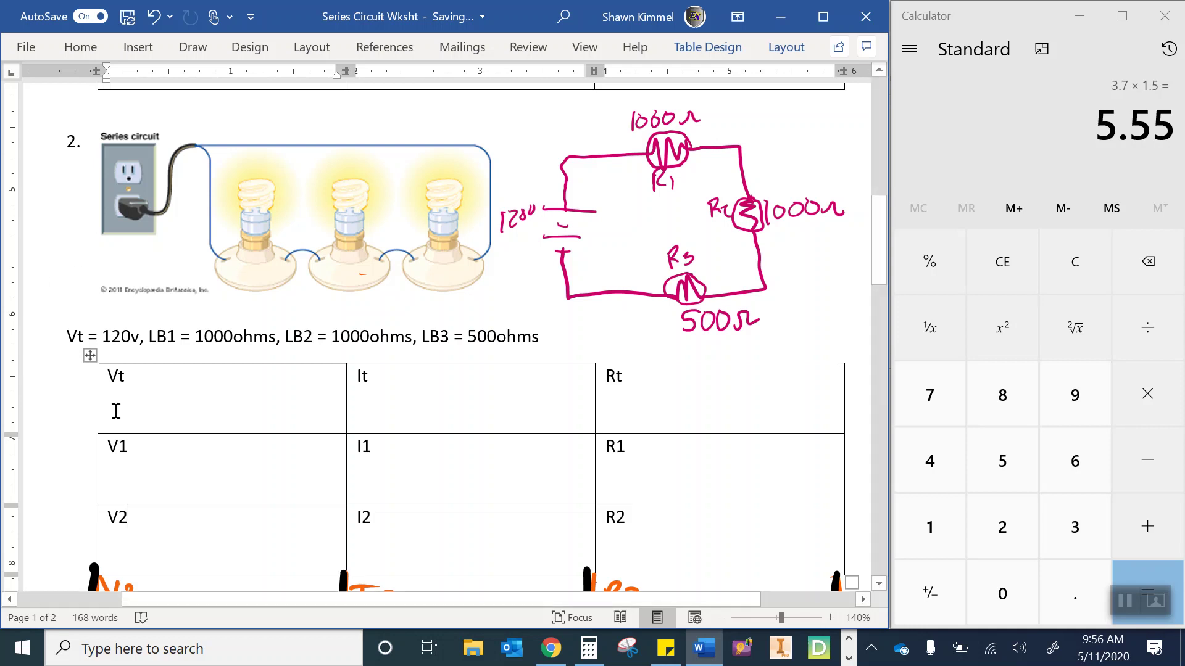
- Type 120V under Vt and 1000 ohms under R1 and R2
click(158, 395)
text(120V)
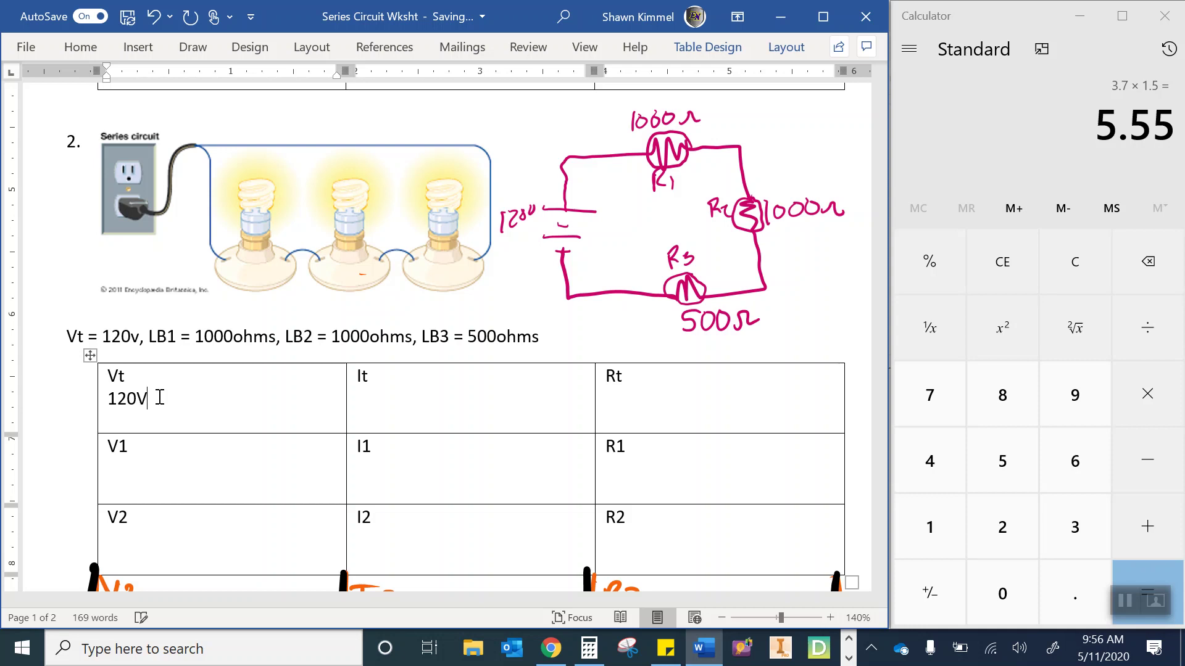
key(Right)
key(Right)
key(Right)
key(Right)
key(Down)
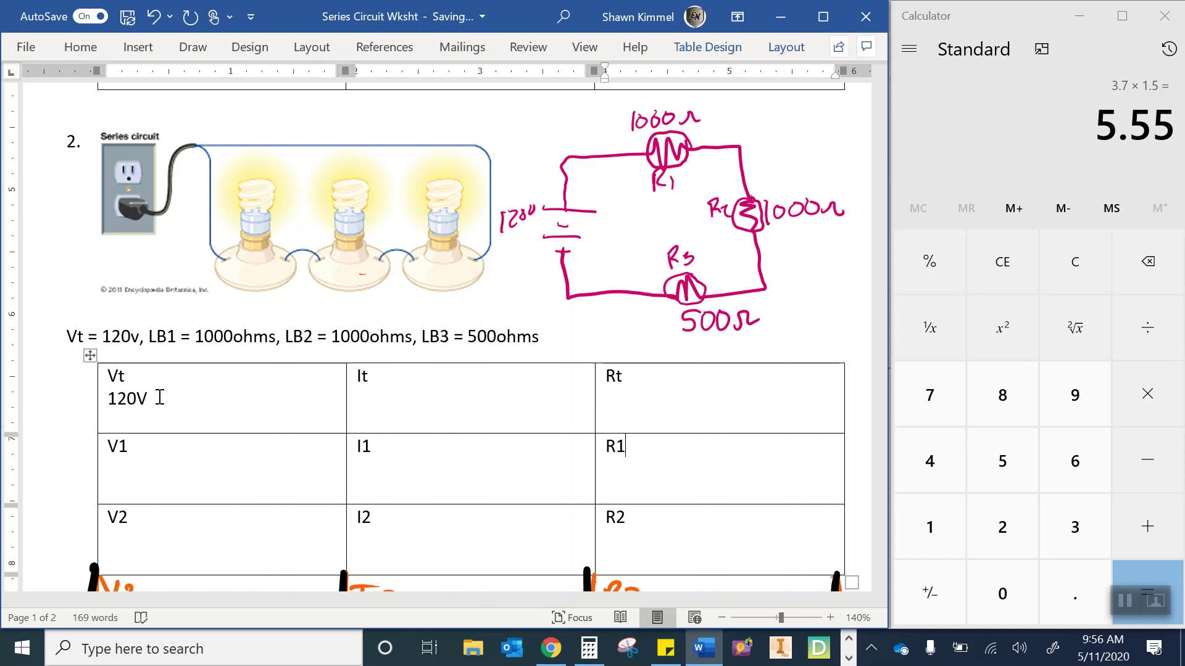
key(Return)
text(1000 ohms)
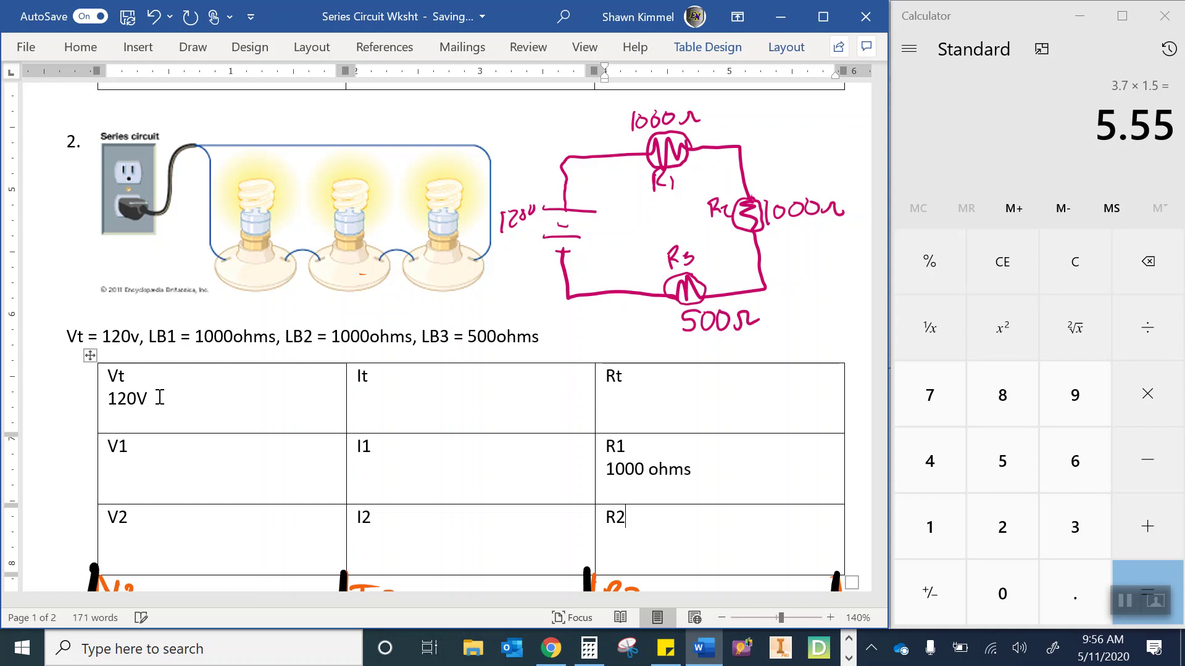
text(1000 o)
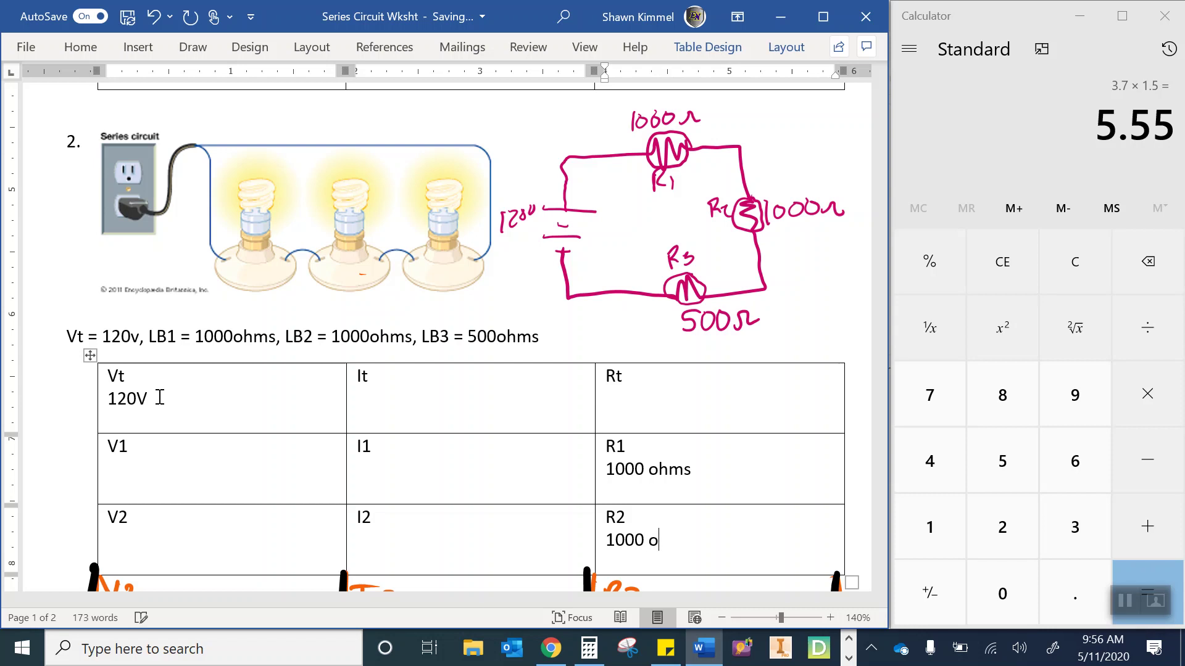
text(hms)
- Handwrite 500Ω under R3 and enter 2,500 ohms in the Rt cell
scroll(158, 432, down, 3)
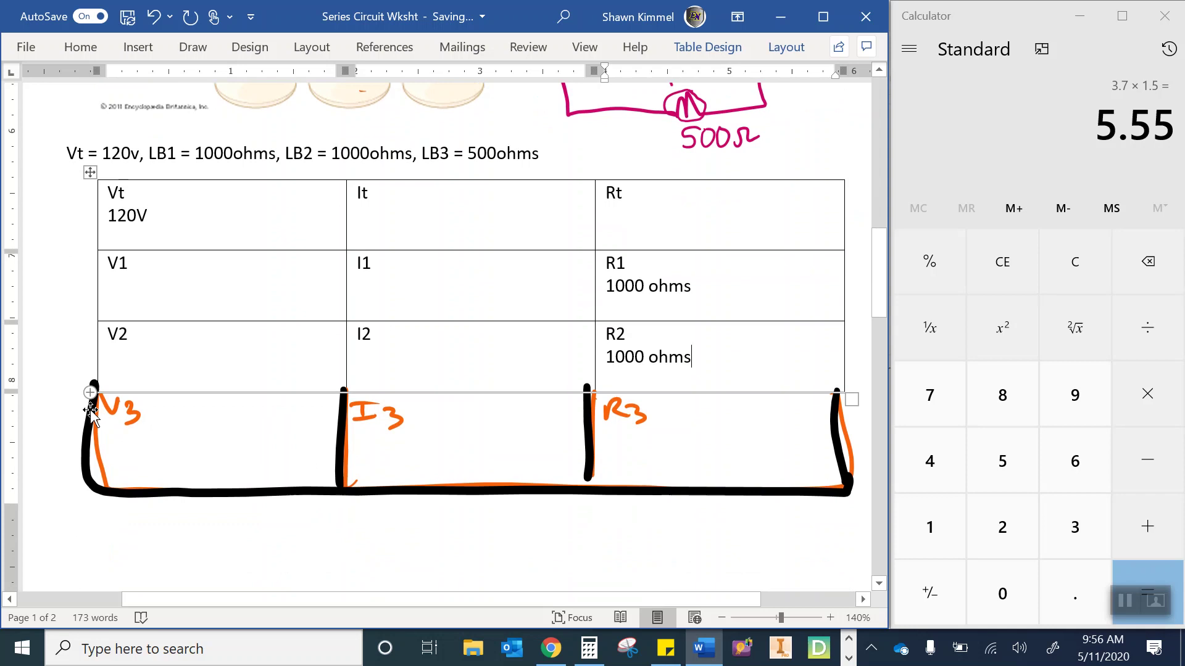
mouse_move(613, 426)
mouse_down()
mouse_move(610, 442)
mouse_move(623, 425)
mouse_move(689, 435)
mouse_up()
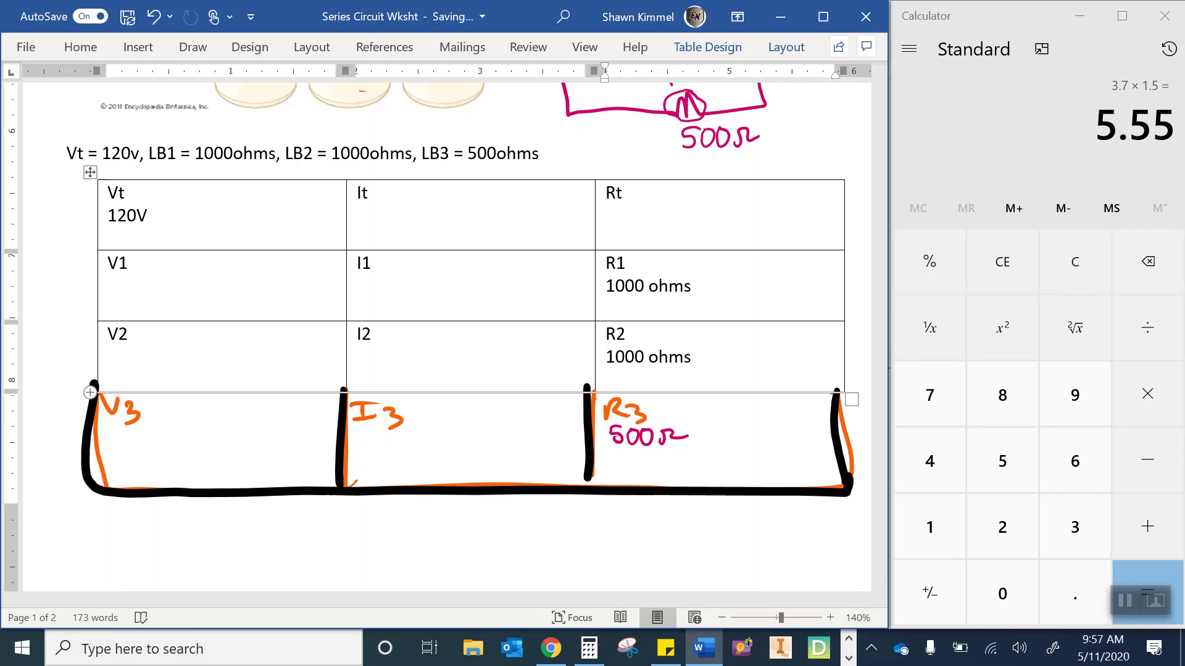
click(640, 196)
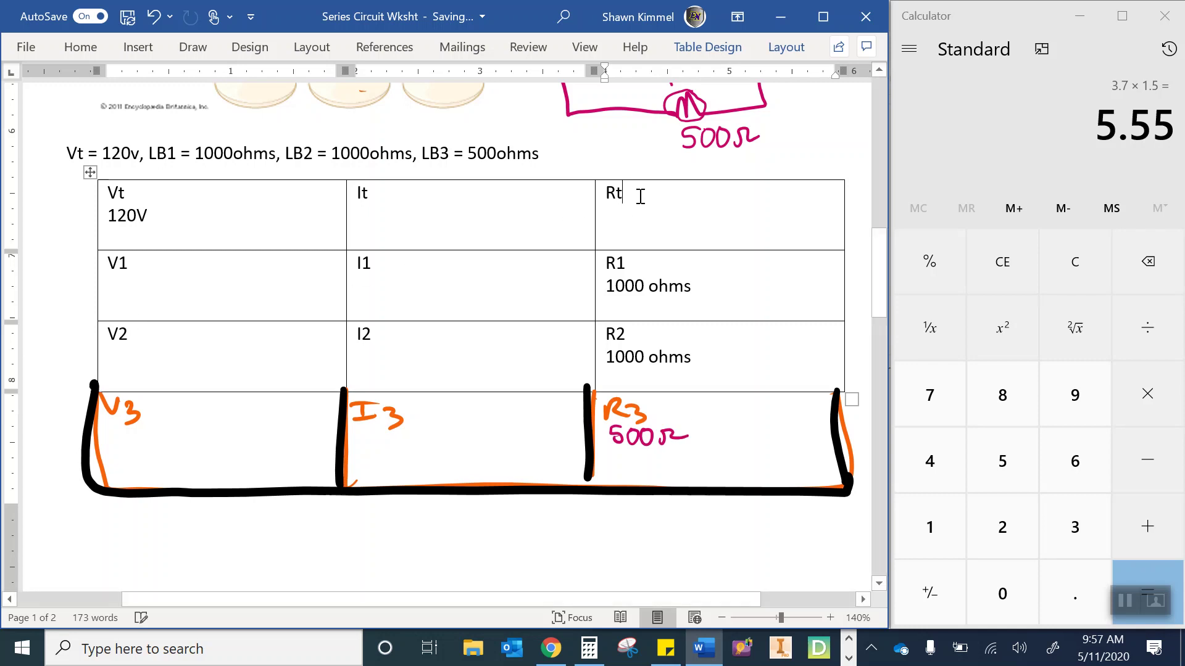
key(Return)
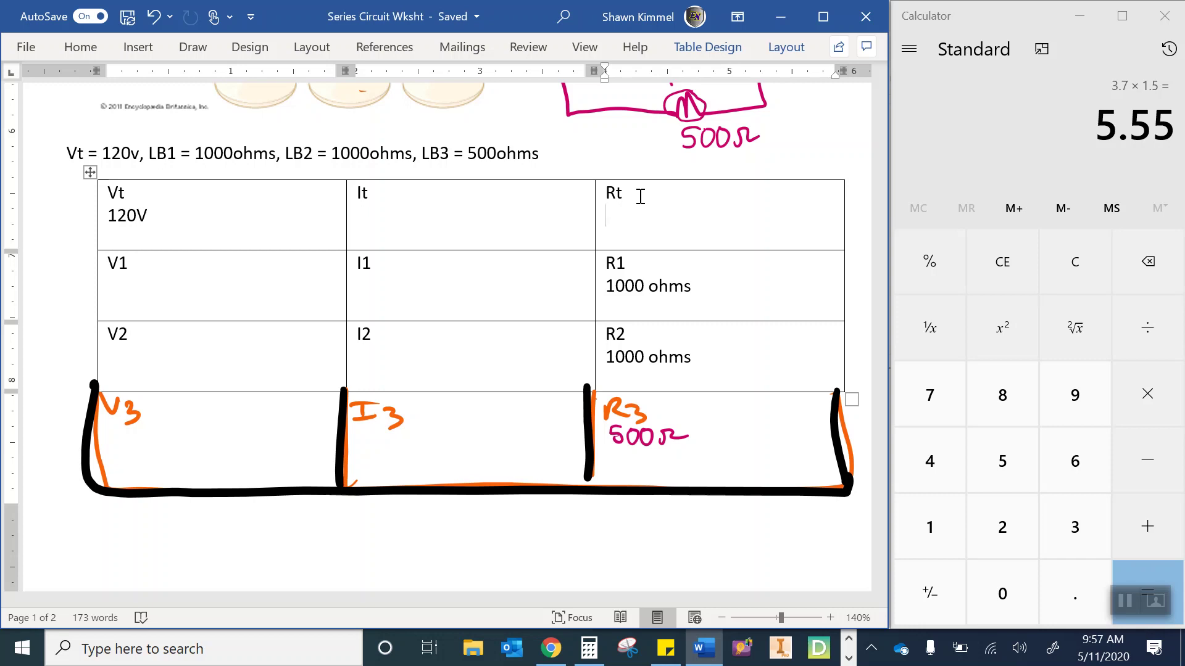
text(2,500)
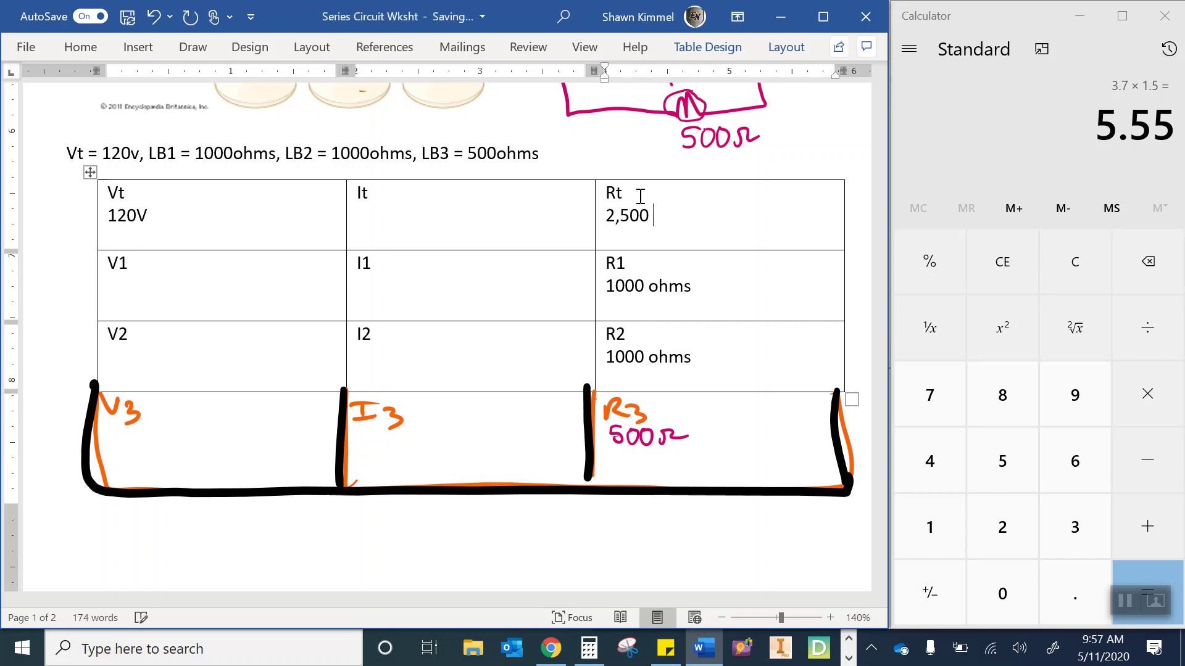
text( ohms)
- Write V = IR and, below it, 120 = I(2500) I = in the It cell
click(439, 208)
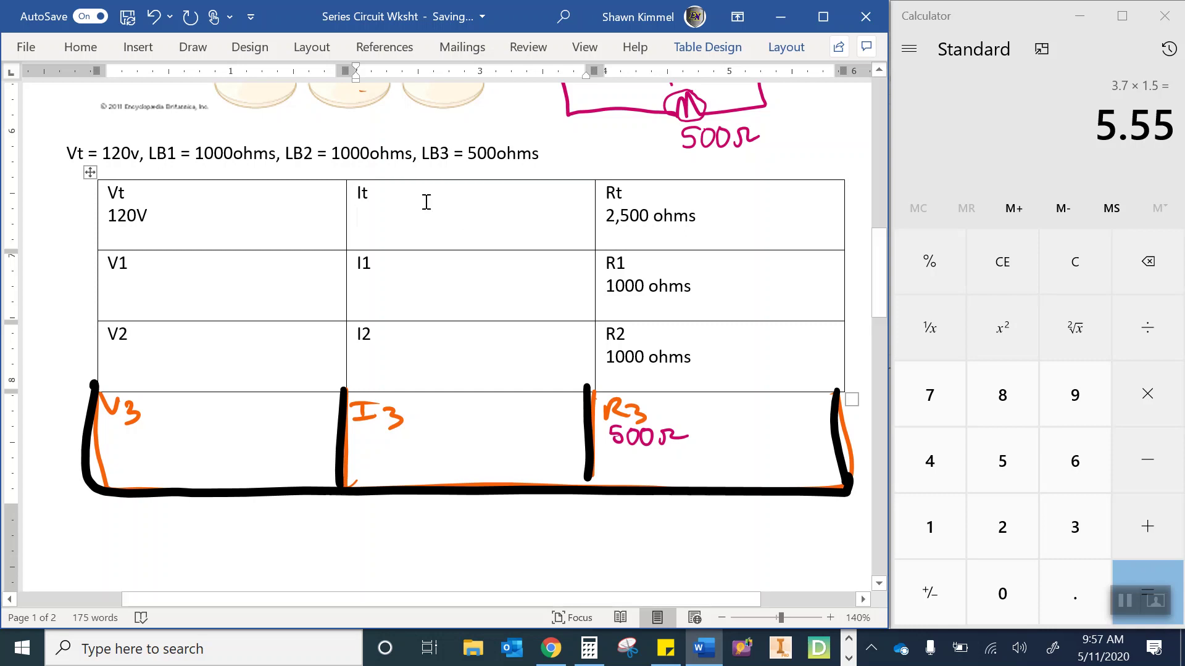
text(V)
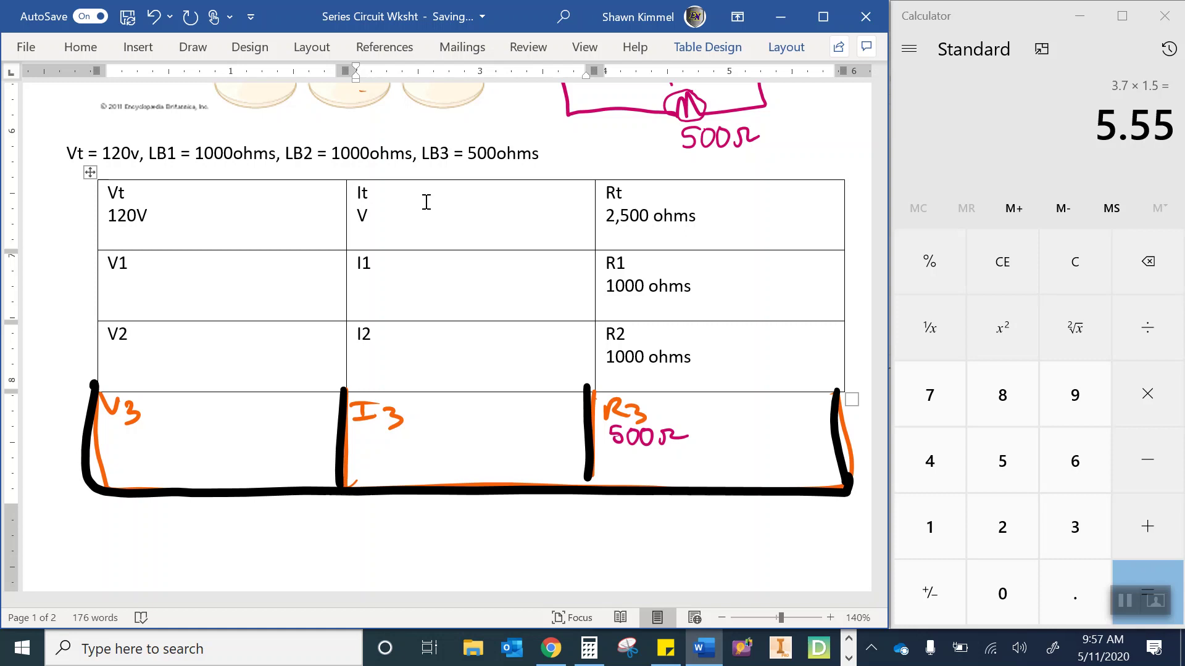
text(= IR)
key(Right)
key(Left)
key(Return)
text(120 = I(2500))
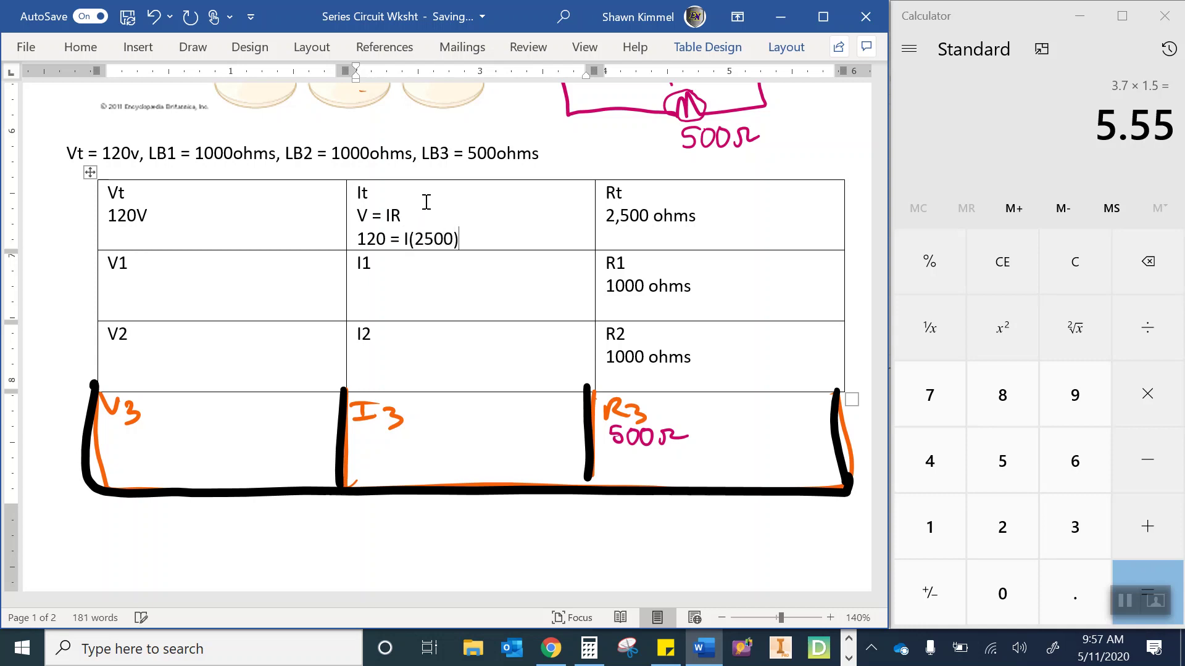
text(    I =)
- Compute 12 ÷ 2500 in Calculator, getting 0.0048
click(939, 534)
click(1015, 536)
click(1141, 345)
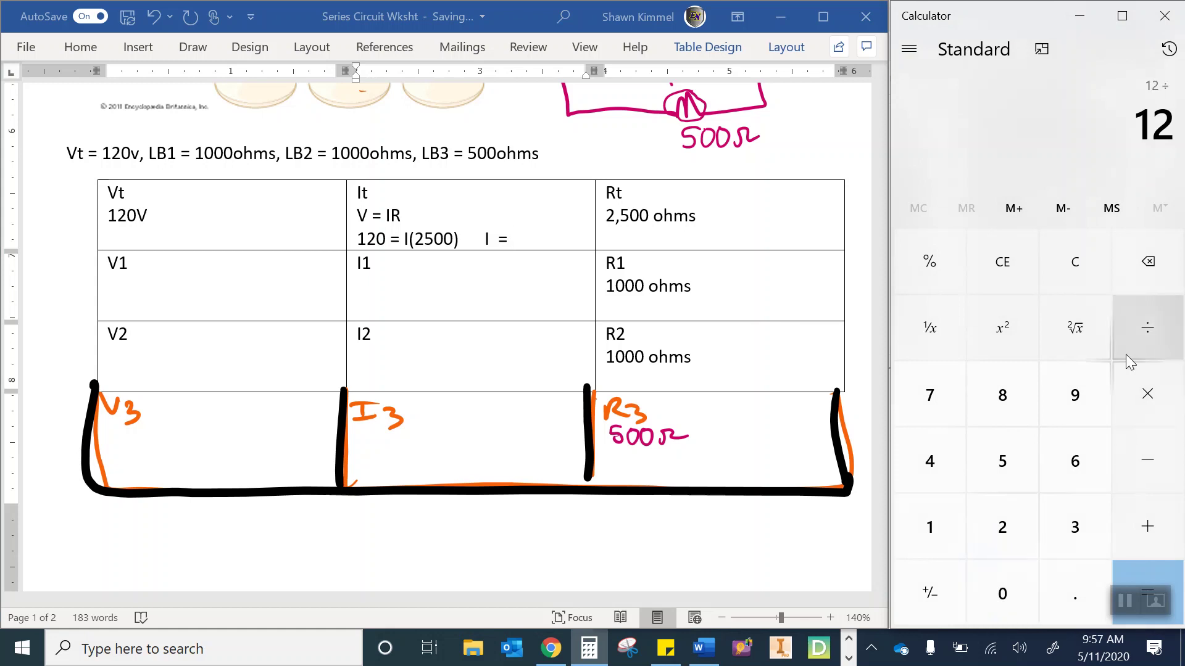
click(1019, 506)
click(1007, 472)
click(990, 595)
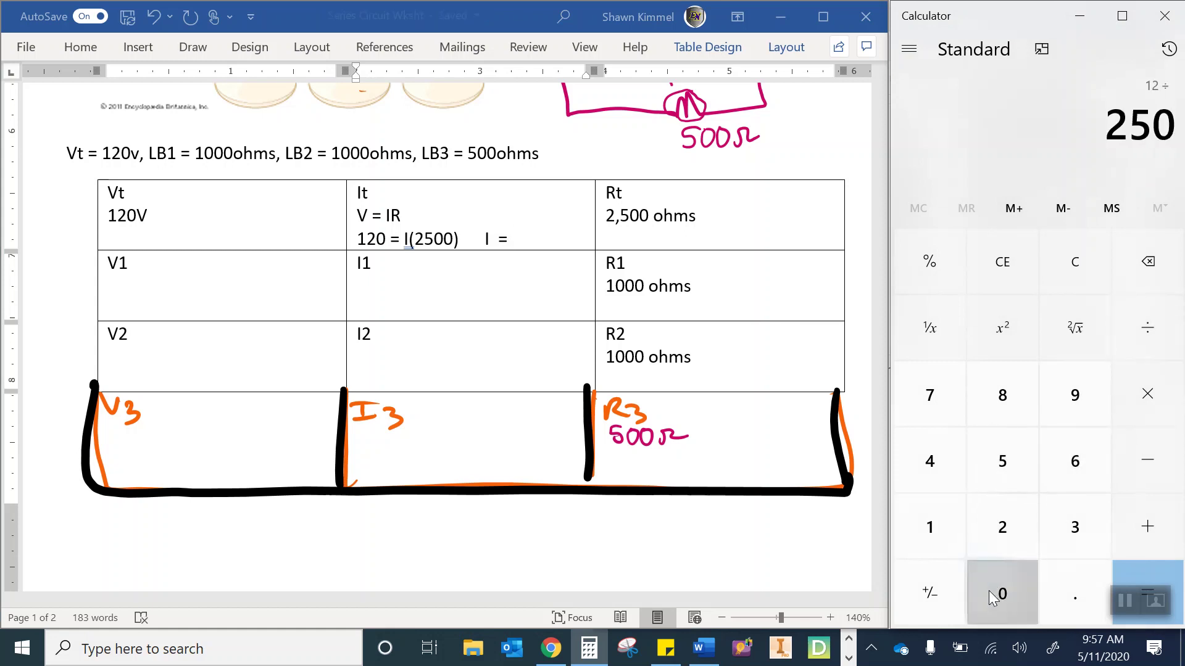
click(991, 596)
click(1164, 581)
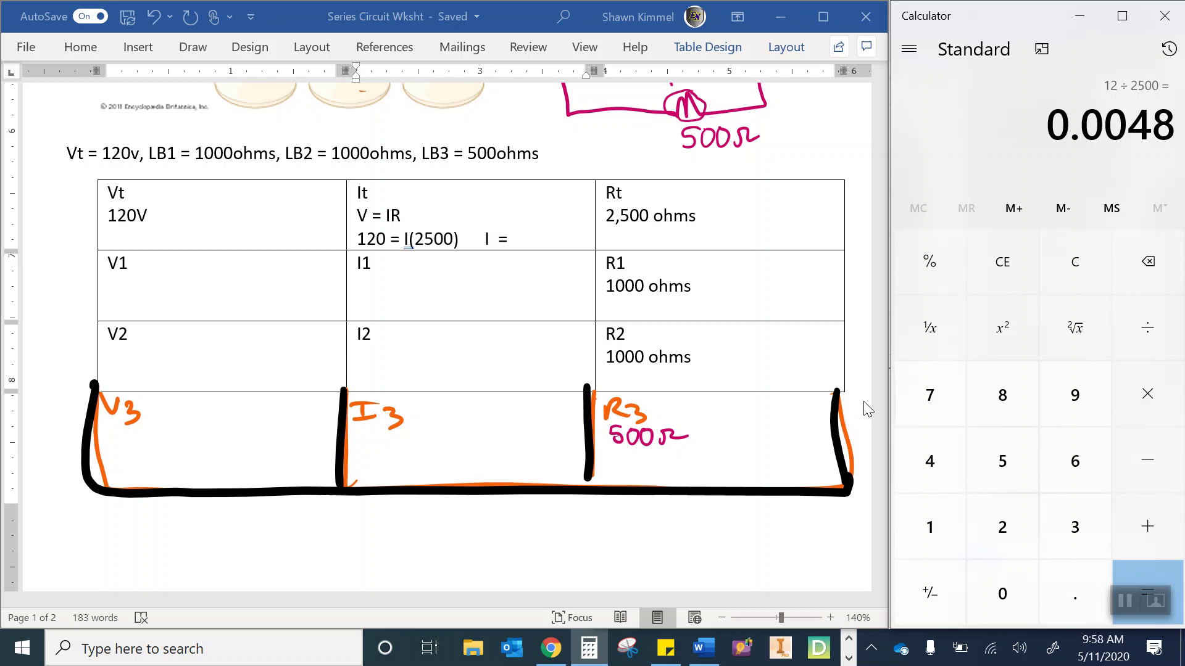
- Complete the It cell's working as I = 0.005A, correcting the mistyped 0.099
click(532, 244)
text(0.099)
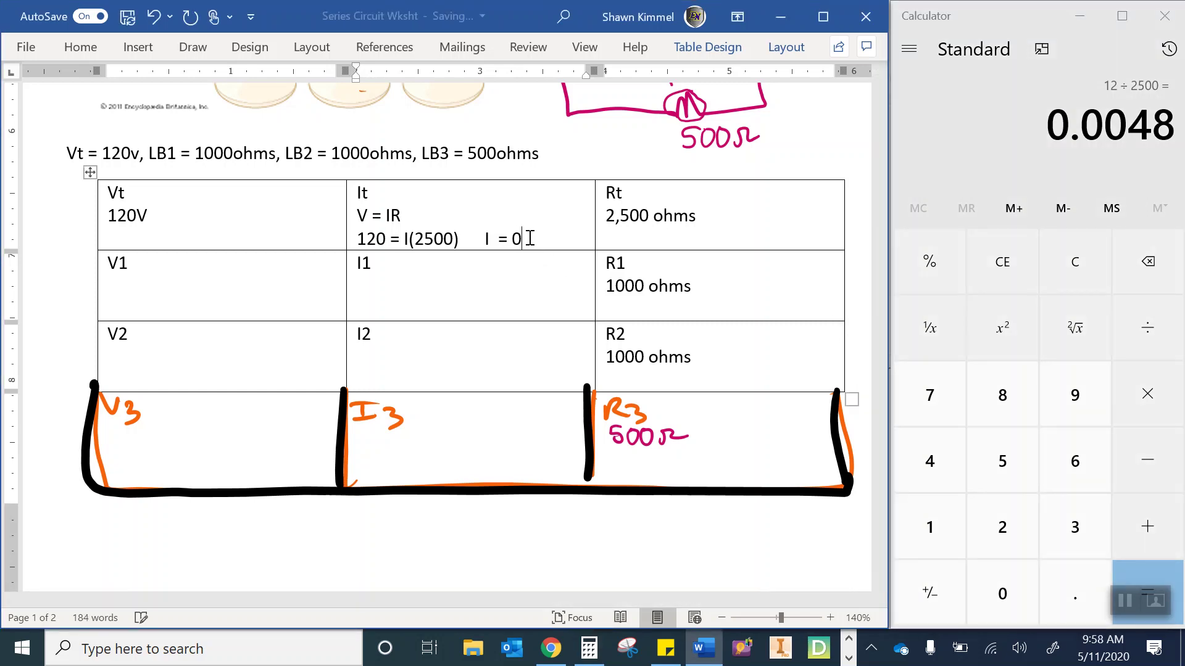
key(BackSpace)
key(BackSpace)
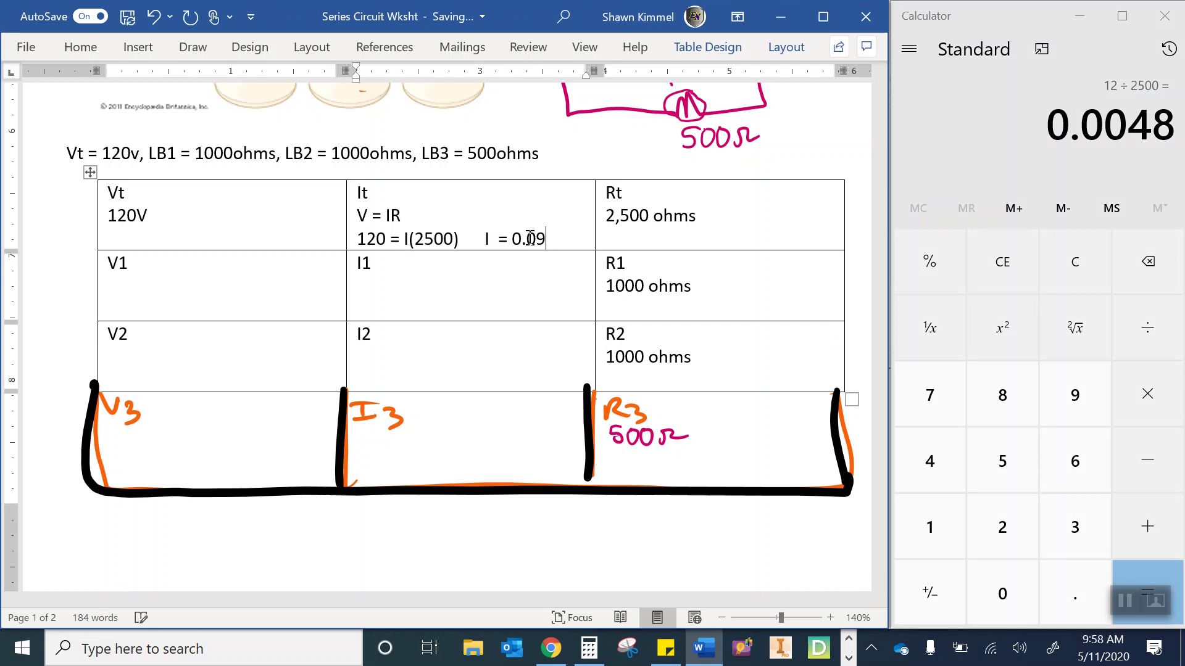
text(05A)
- Enter 0.005A on new lines in the I1 and I2 cells
scroll(530, 238, up, 3)
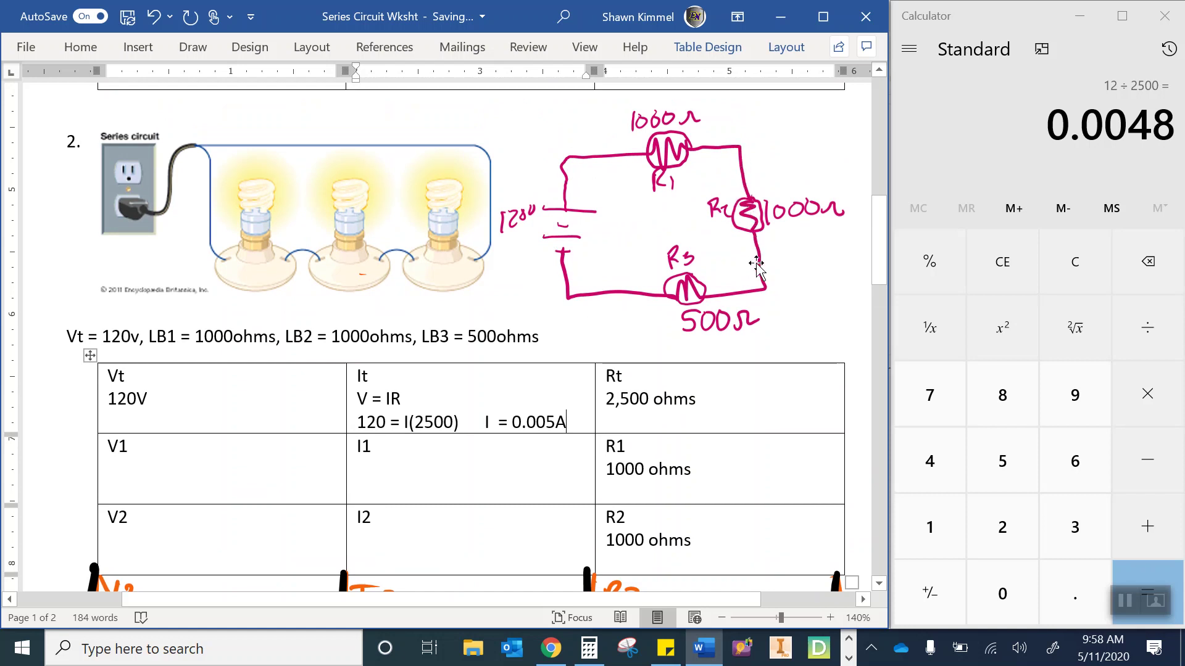
scroll(585, 337, down, 2)
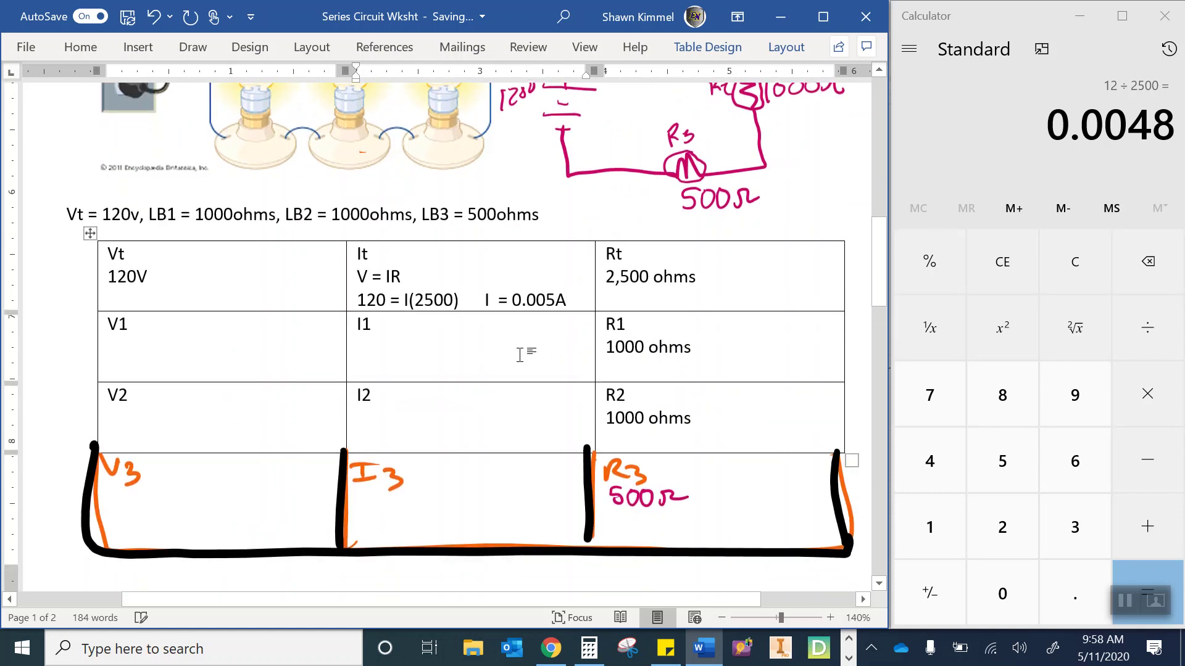
key(Return)
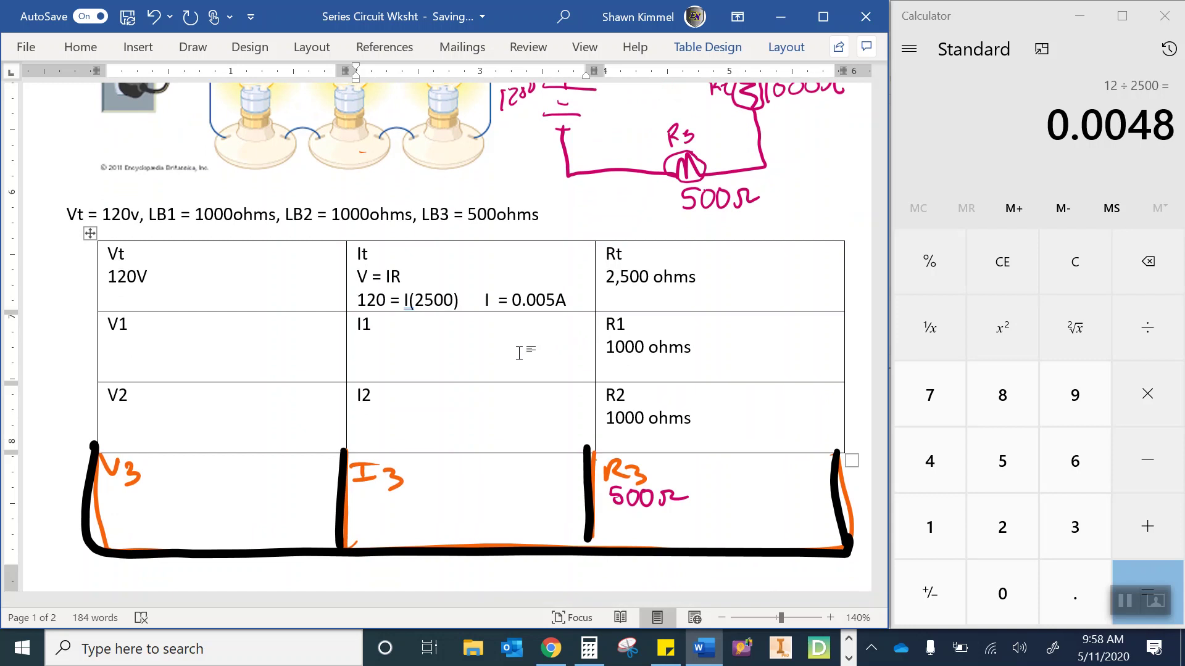
text(0.005A)
key(Down)
key(Return)
text(0.00)
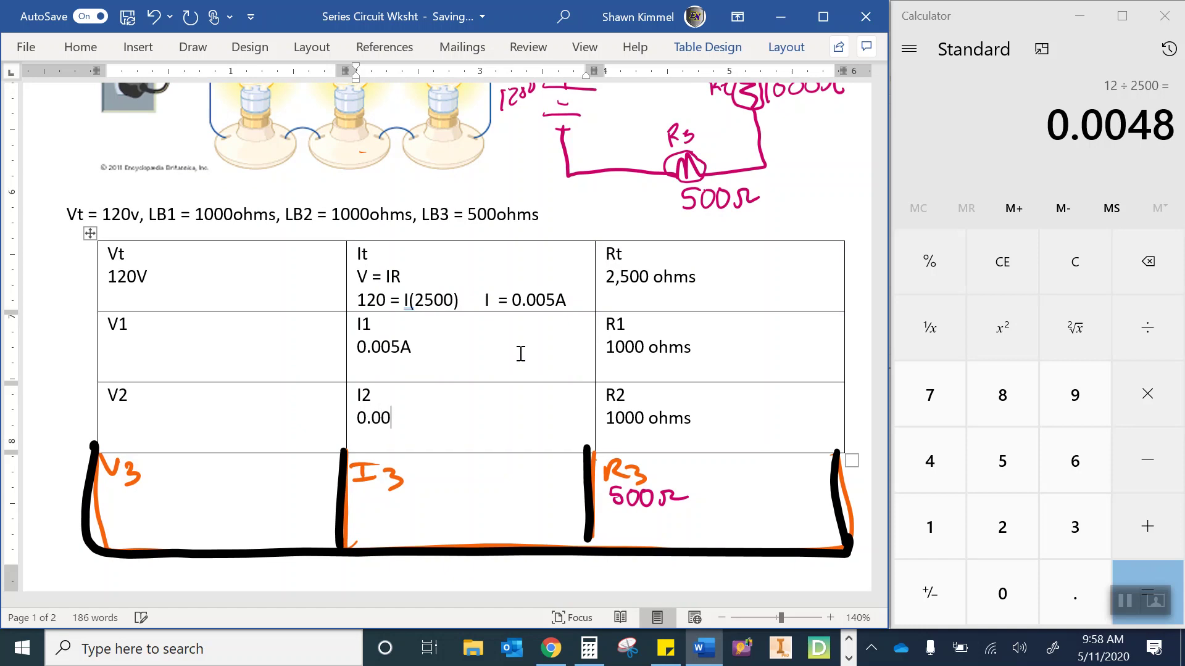
text(5A)
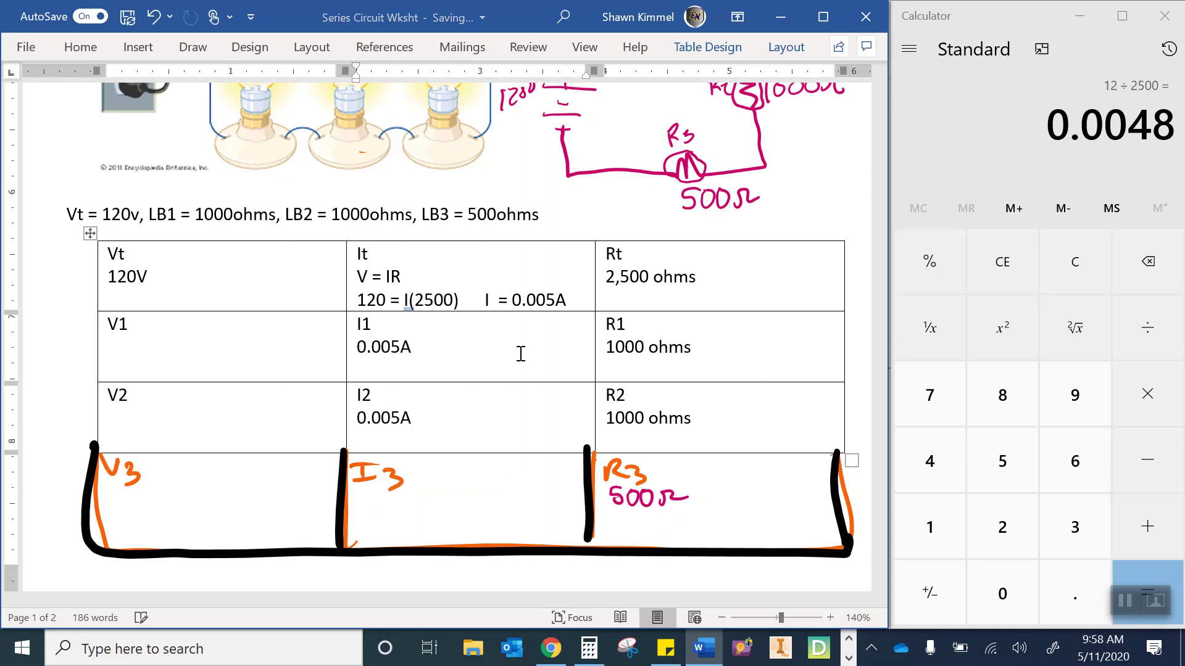
- Handwrite 0.005A under I3 in the chart's bottom row with the pen
mouse_move(372, 499)
mouse_down()
mouse_move(359, 507)
mouse_move(400, 500)
mouse_move(412, 514)
mouse_move(448, 496)
mouse_move(470, 524)
mouse_up()
click(385, 519)
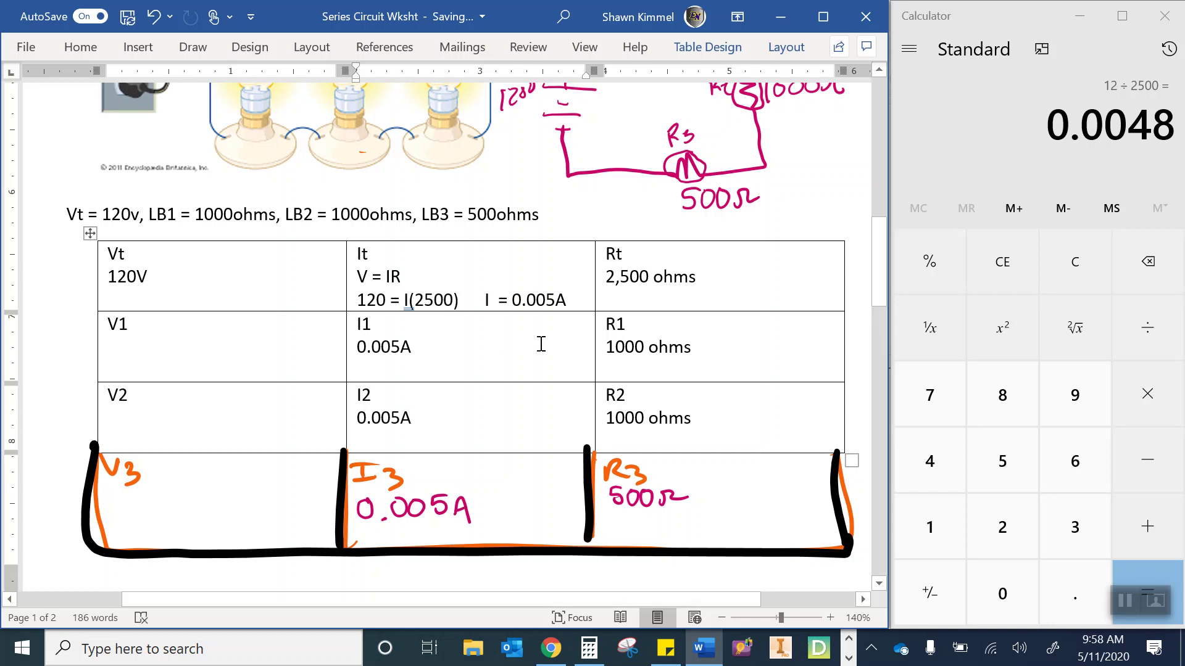
click(187, 351)
- Compute 0.005 × 1000 = 5 in Calculator for the resistor voltage
click(1044, 600)
click(1009, 593)
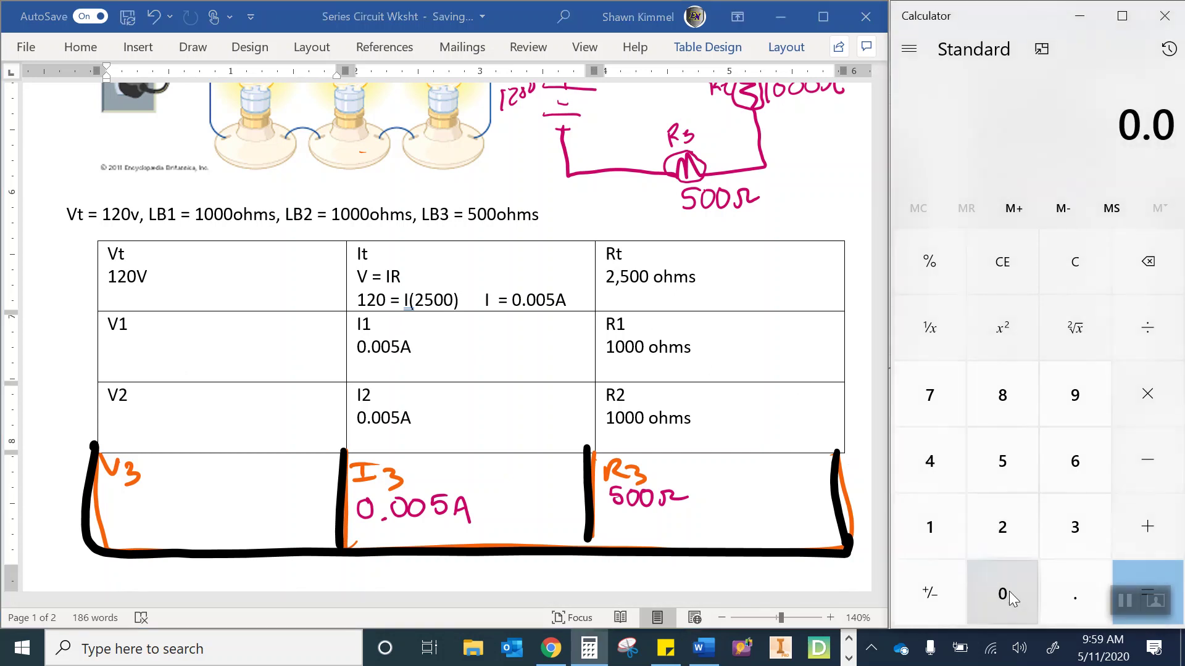
click(1009, 591)
click(1006, 484)
click(1147, 395)
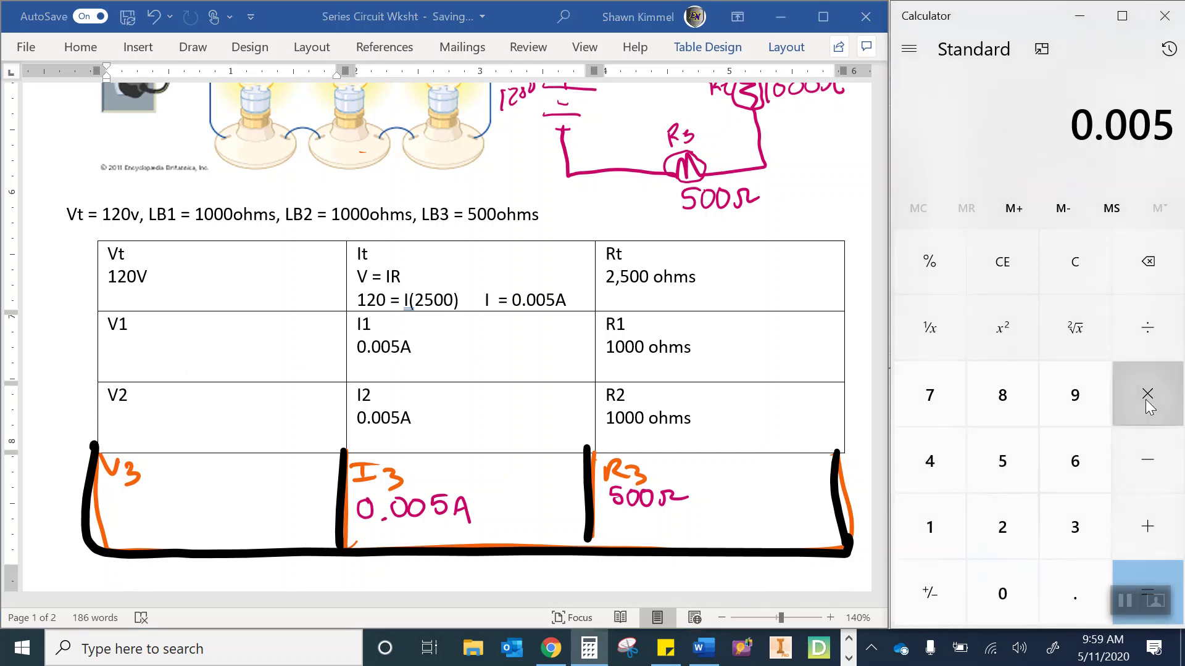
click(943, 526)
click(1001, 593)
click(1001, 592)
click(1001, 593)
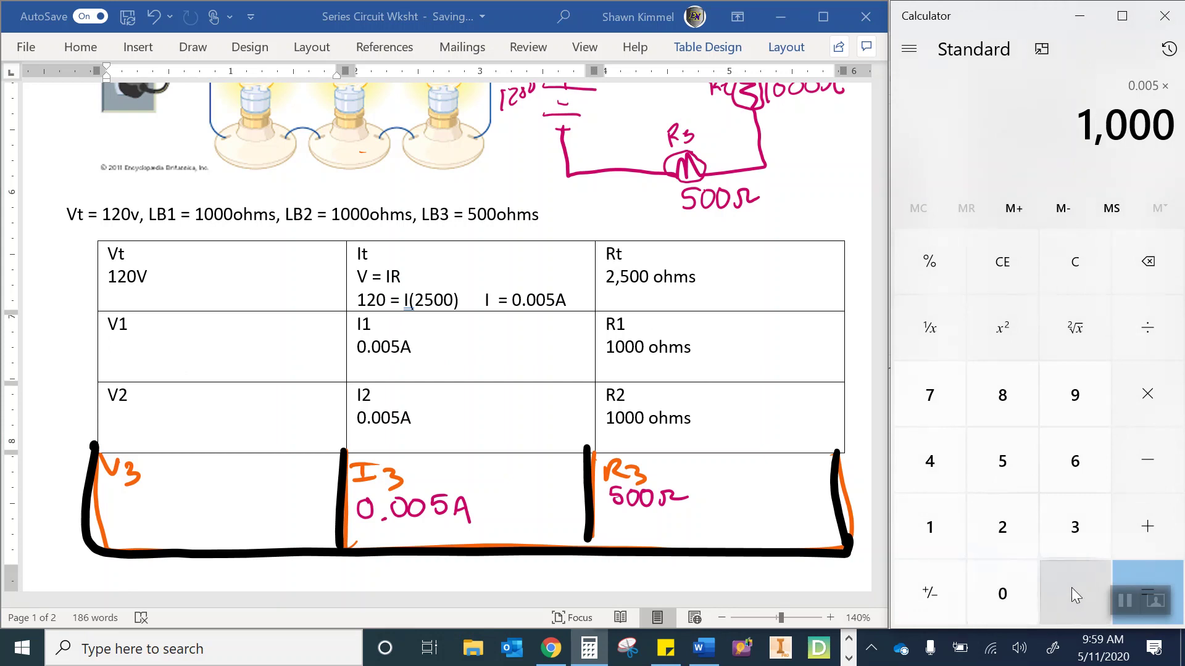
click(1141, 572)
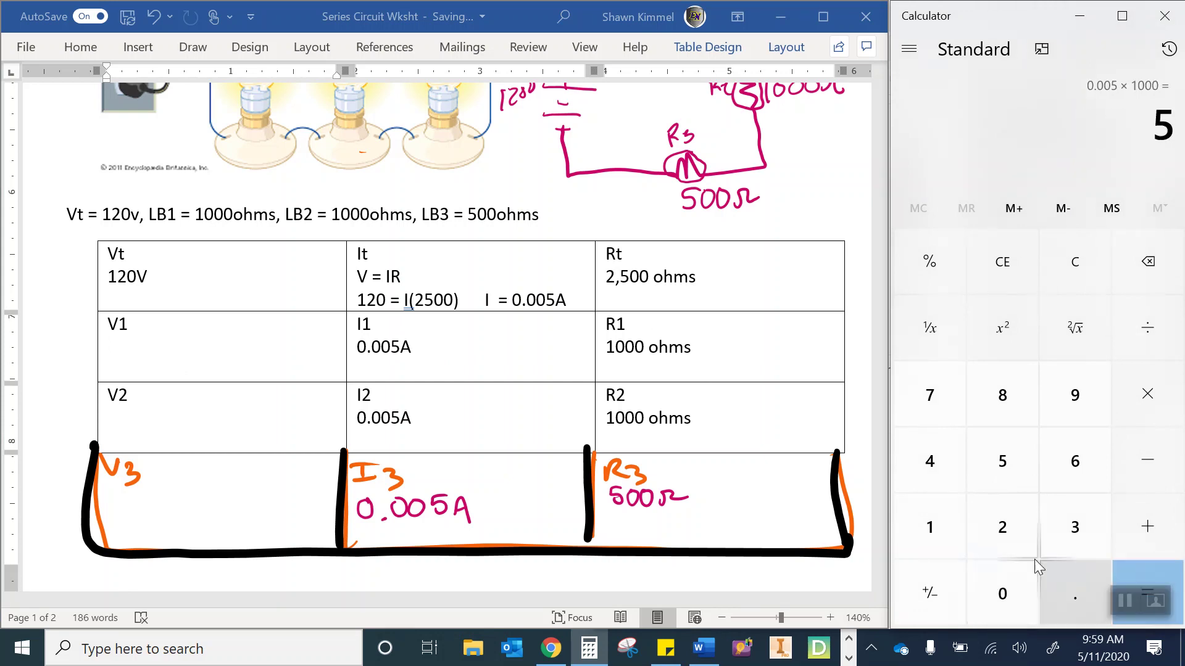
- Enter 5V under V1 and under V2 in problem 2's chart
click(164, 353)
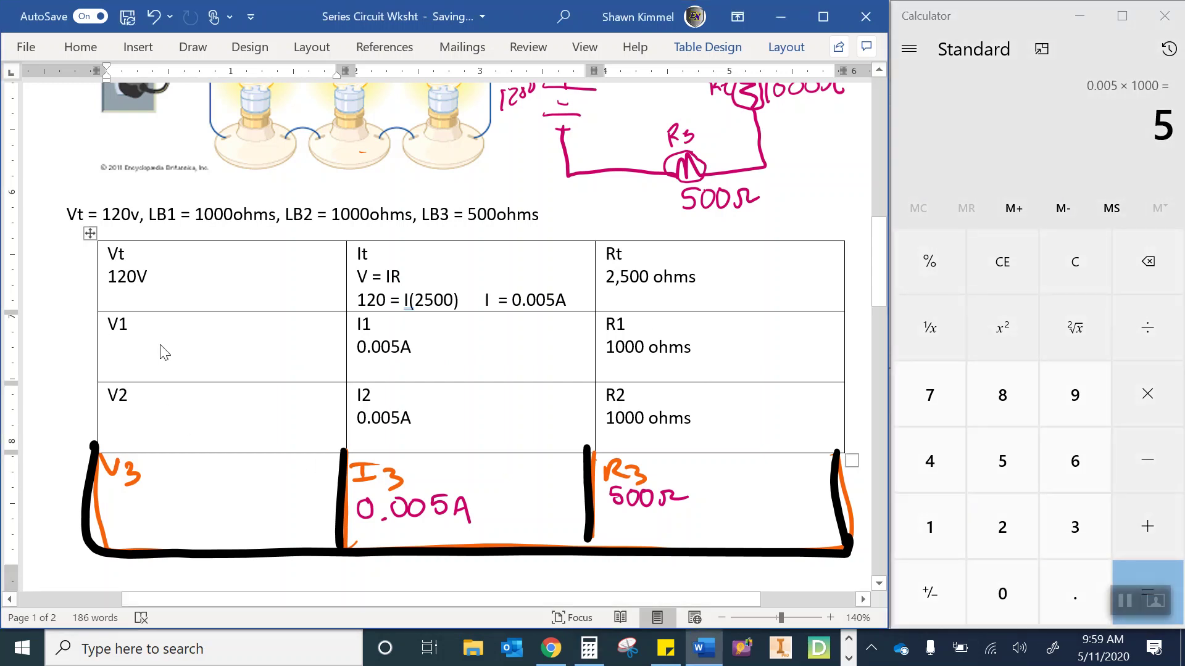
text(5V)
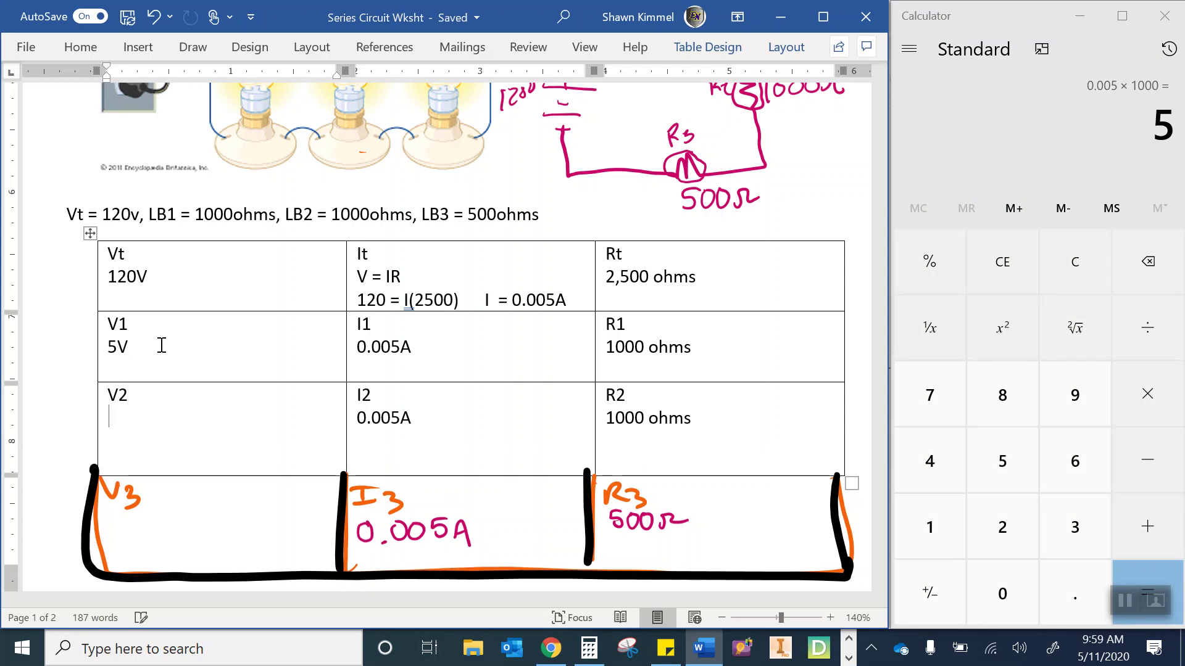
key(Return)
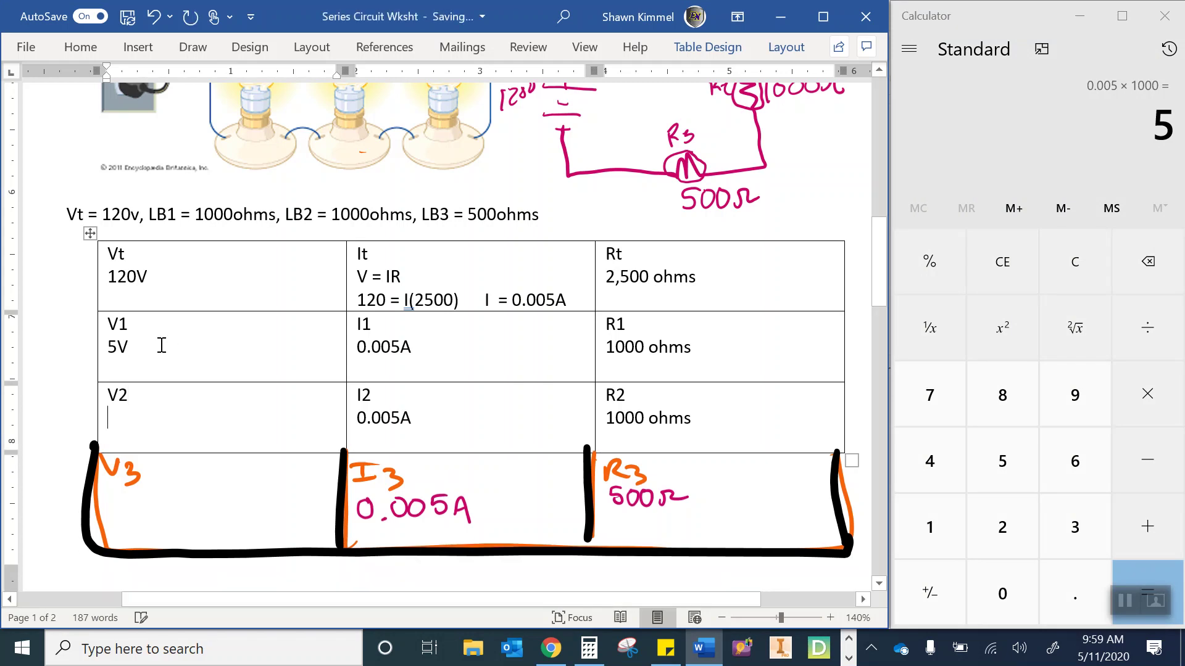
text(5V)
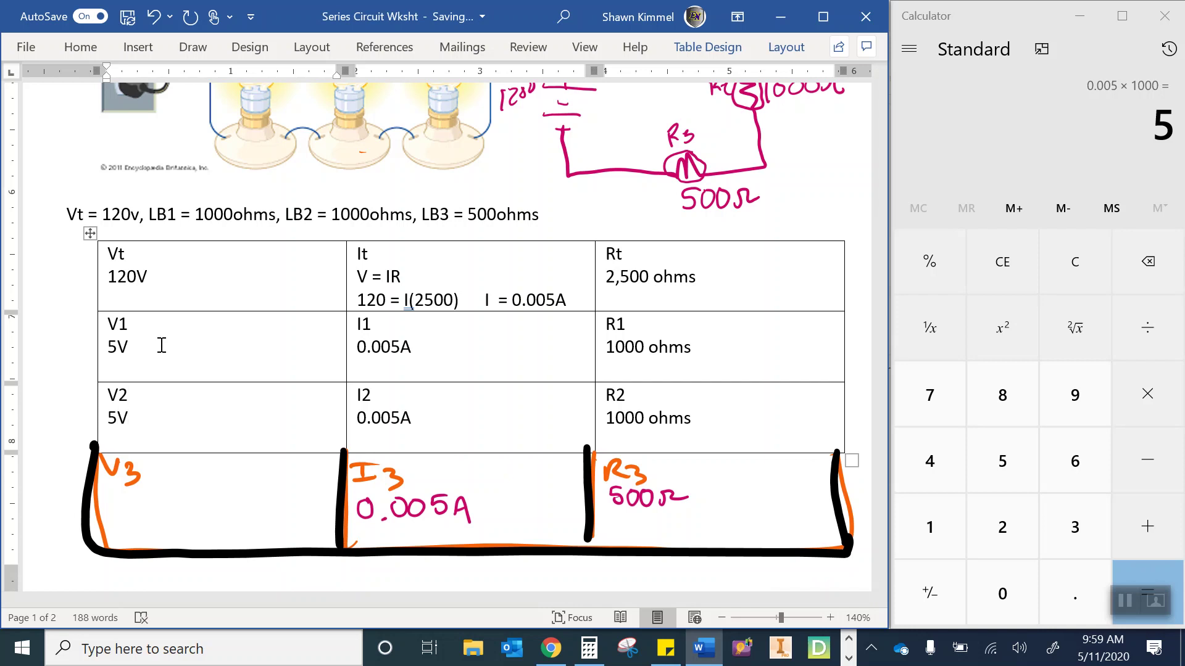
key(Return)
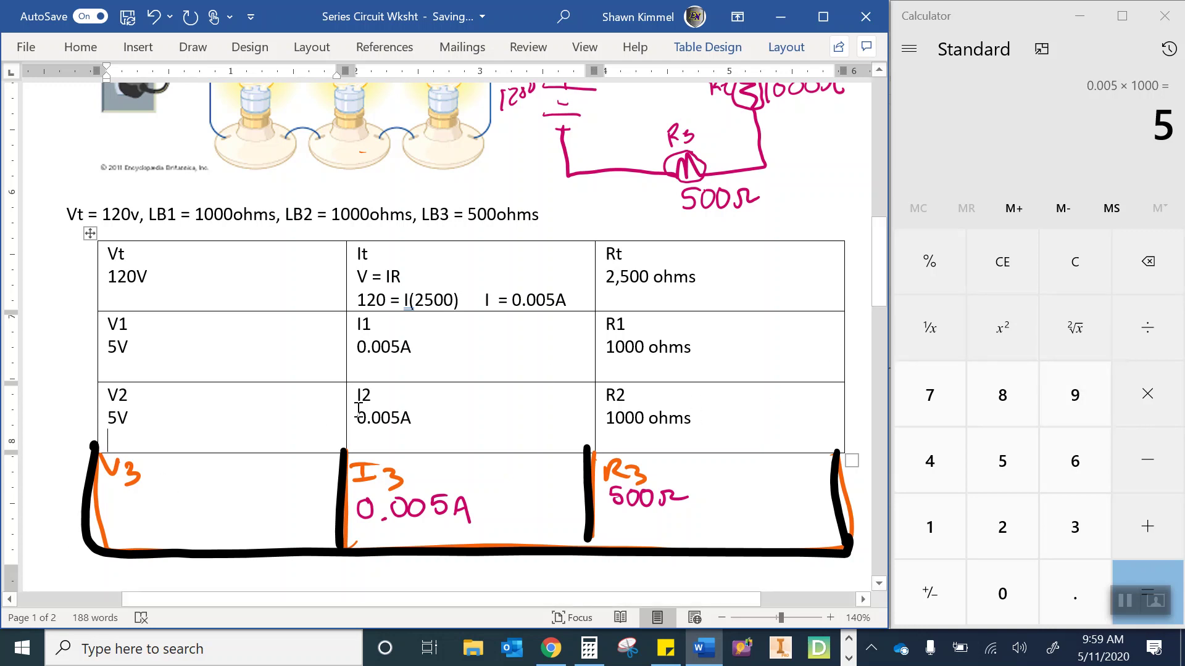
- Delete the incorrect 0.005A currents from the I2, I1 and It cells
click(152, 419)
drag(411, 419, 362, 419)
key(BackSpace)
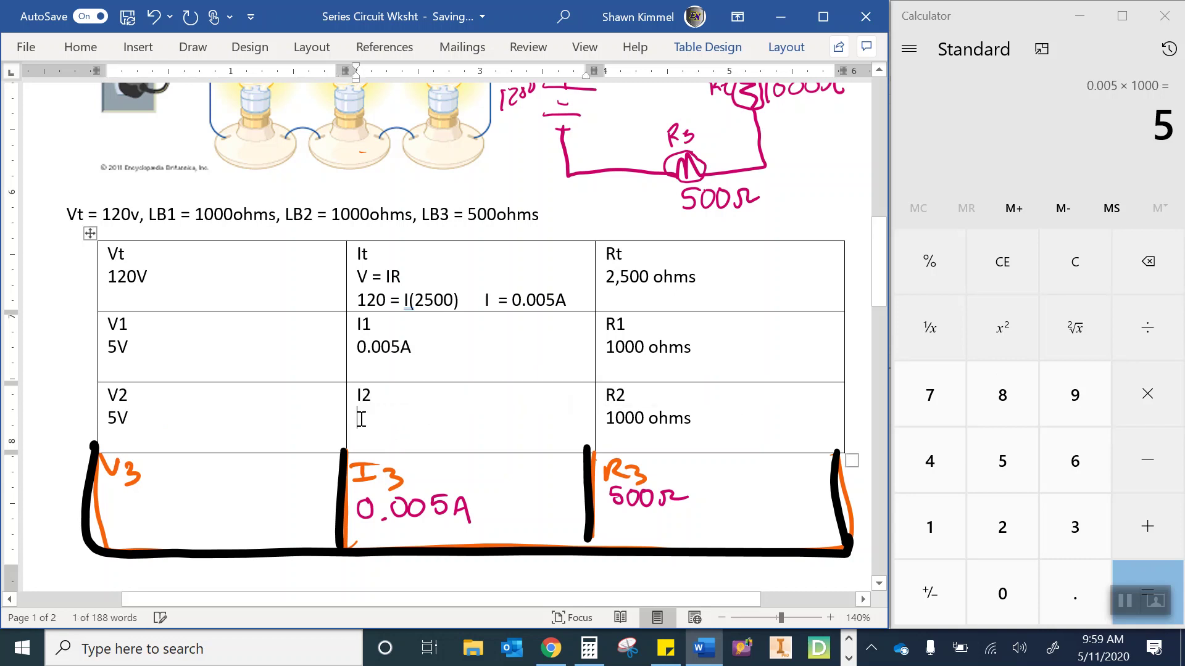
drag(414, 347, 357, 349)
key(BackSpace)
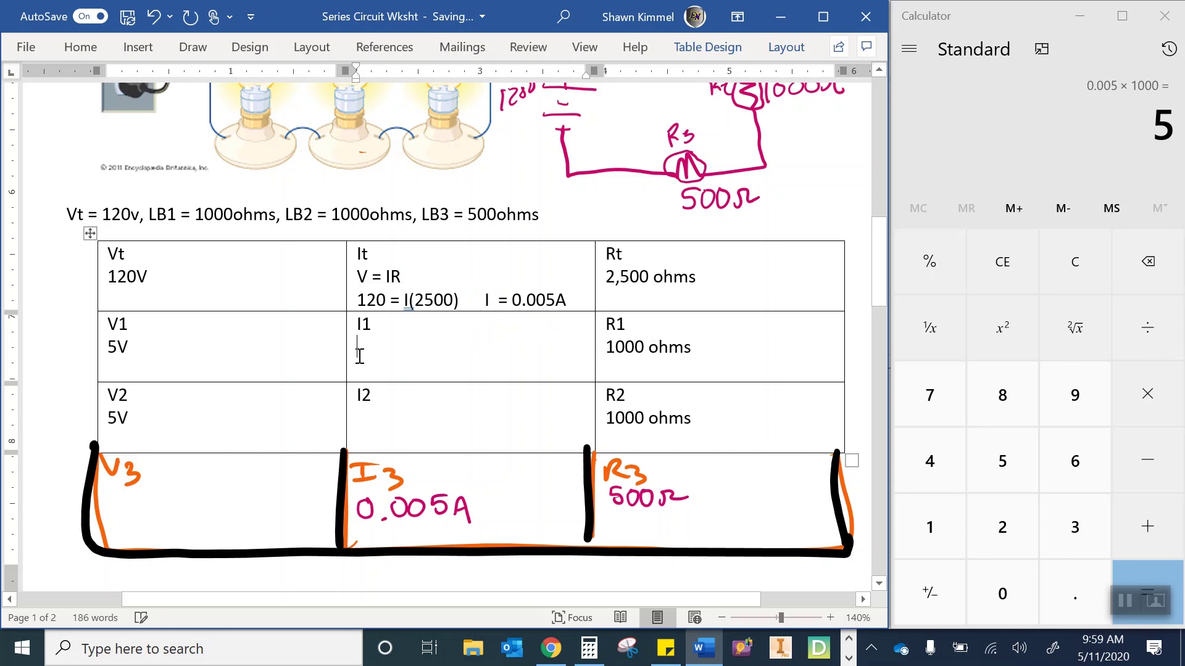
drag(581, 300, 514, 307)
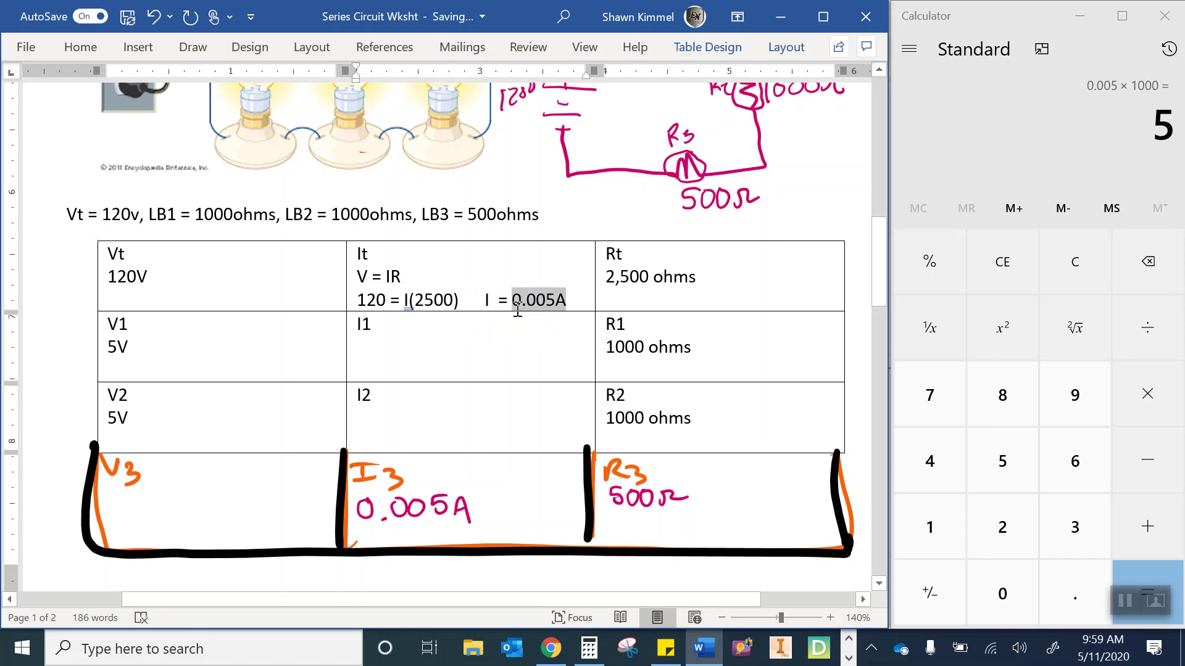
key(BackSpace)
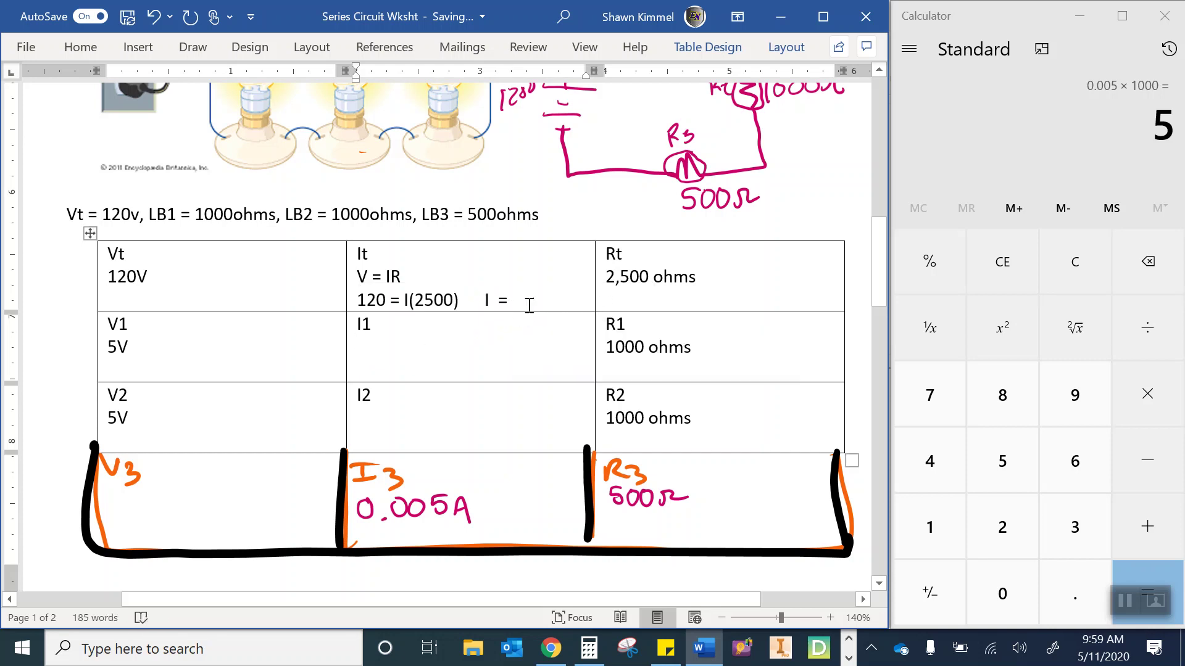
- Compute the total current 120 ÷ 2500 = 0.048 in Calculator
click(931, 512)
click(990, 549)
click(997, 571)
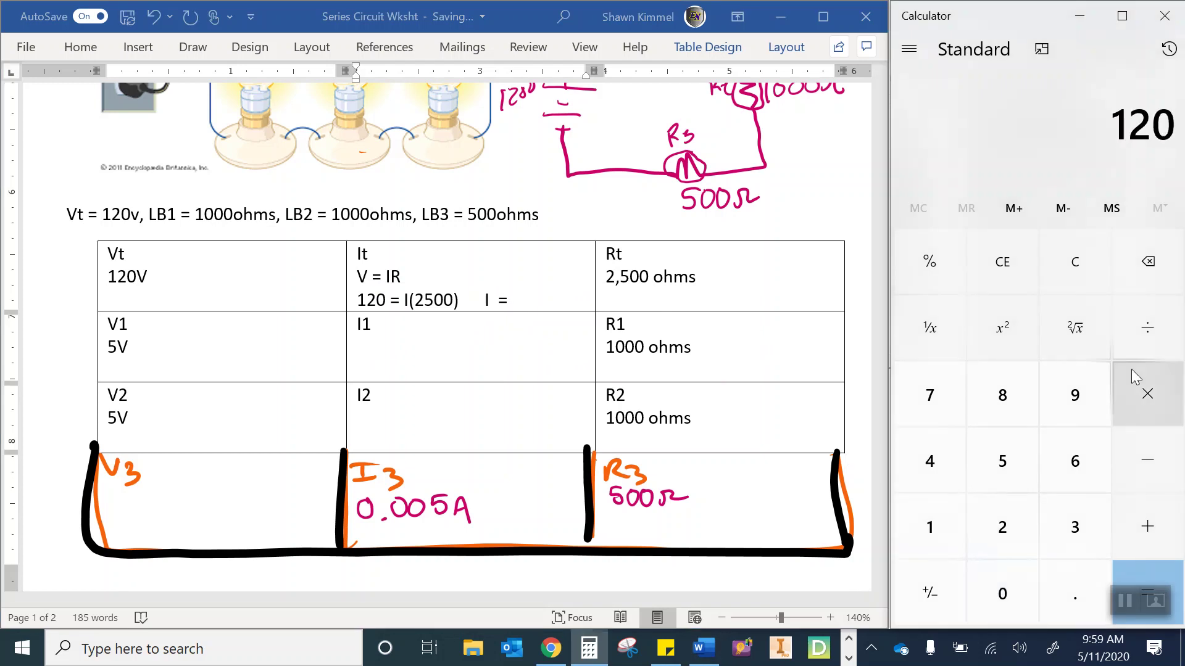
click(1147, 328)
click(1002, 527)
click(1015, 480)
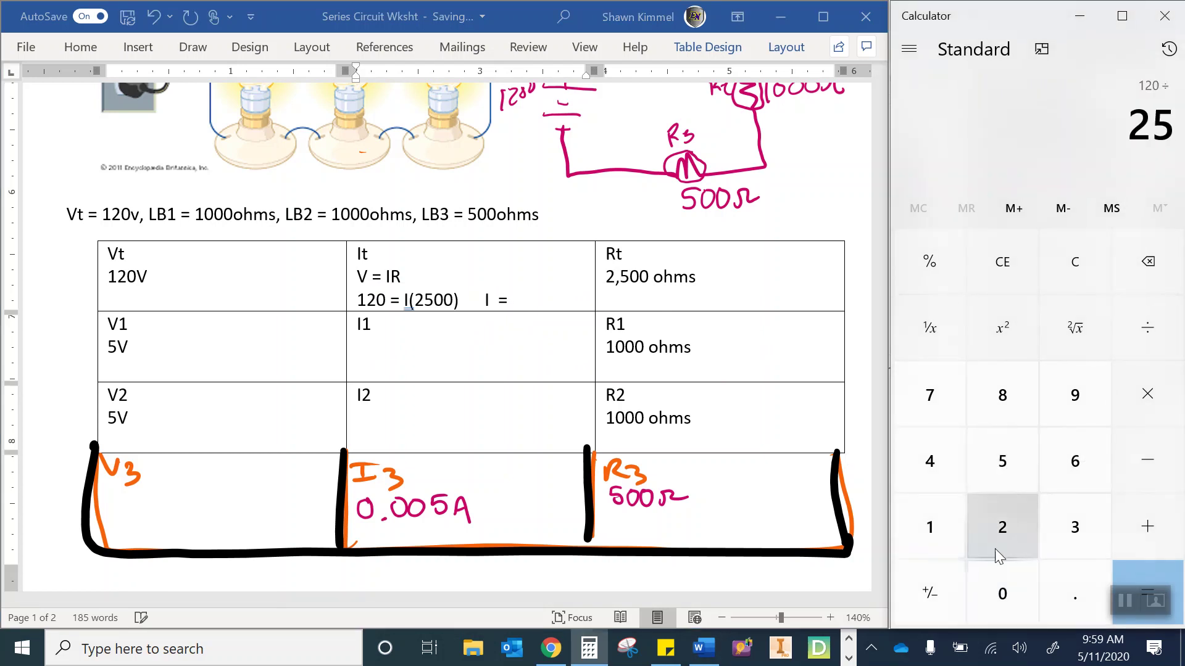
click(999, 593)
click(1006, 592)
click(1153, 569)
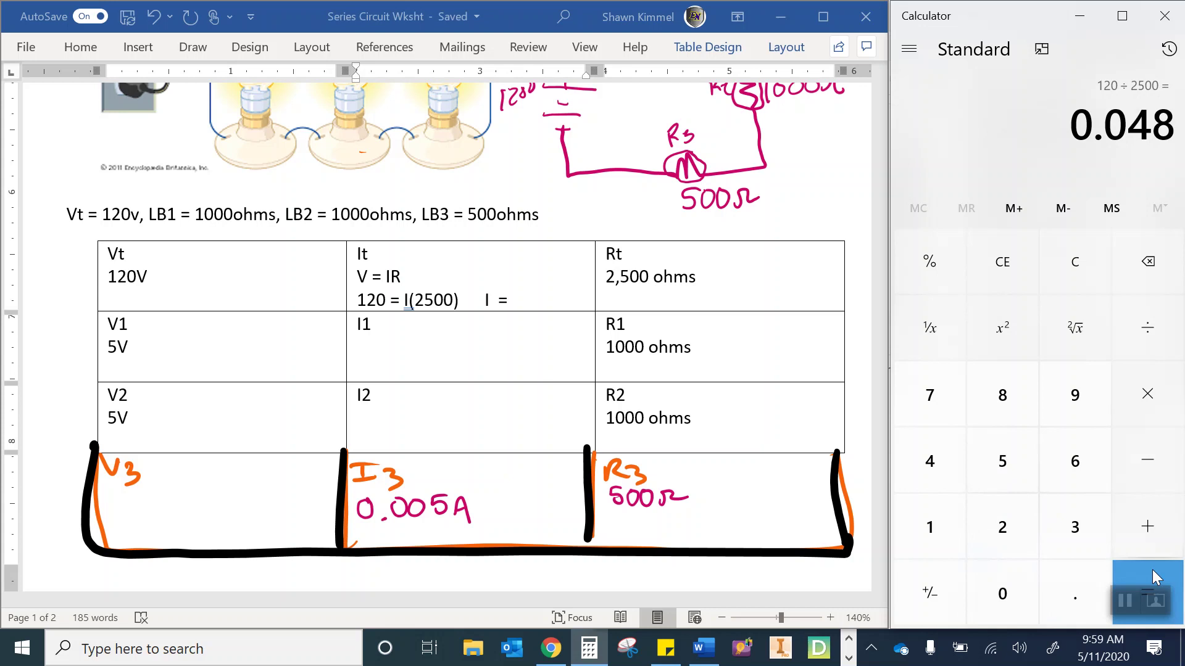
- Enter I = 0.05 in It and 0.05A in the I1 and I2 cells
click(533, 301)
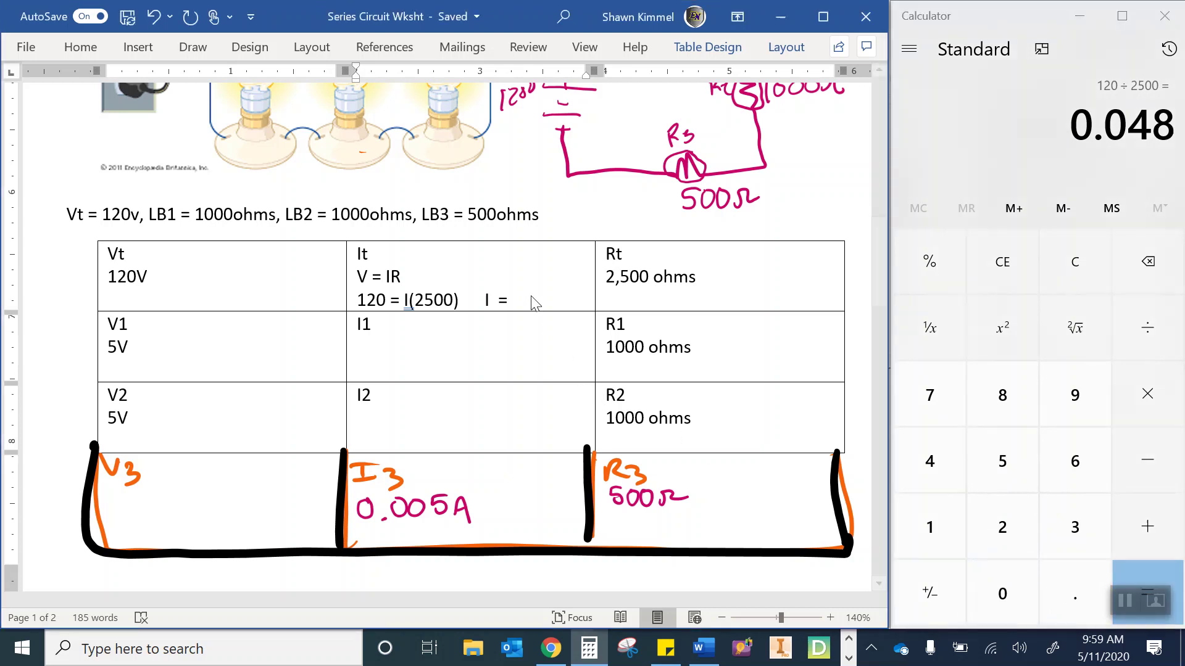
text(0.05)
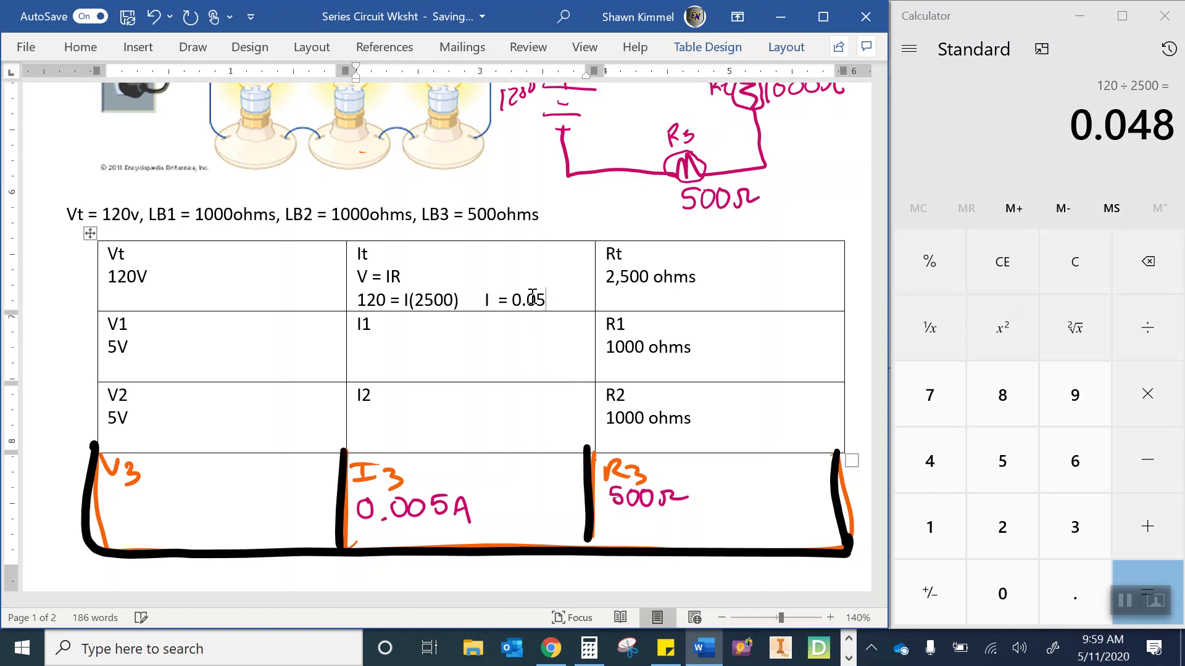
key(Down)
text(0.05A)
key(Down)
key(Return)
text(0.05)
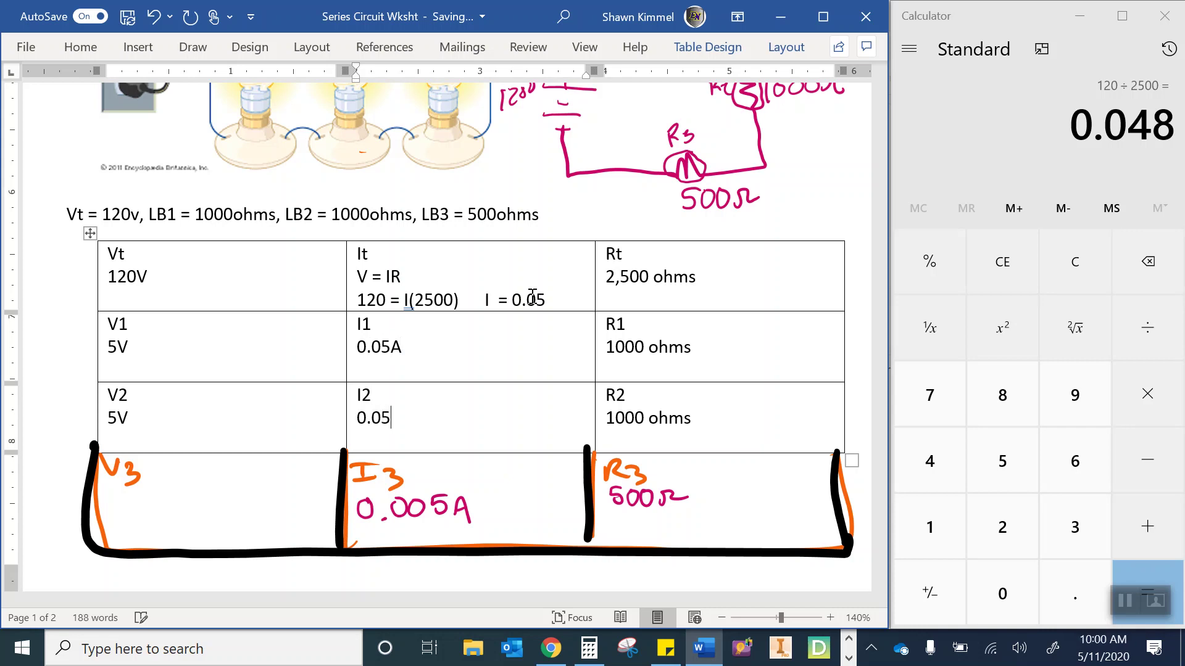
text(A)
- Scribble out the extra zero in handwritten I3 and change V1 and V2 to 50V
mouse_move(353, 494)
mouse_down()
mouse_move(370, 518)
mouse_move(408, 520)
mouse_up()
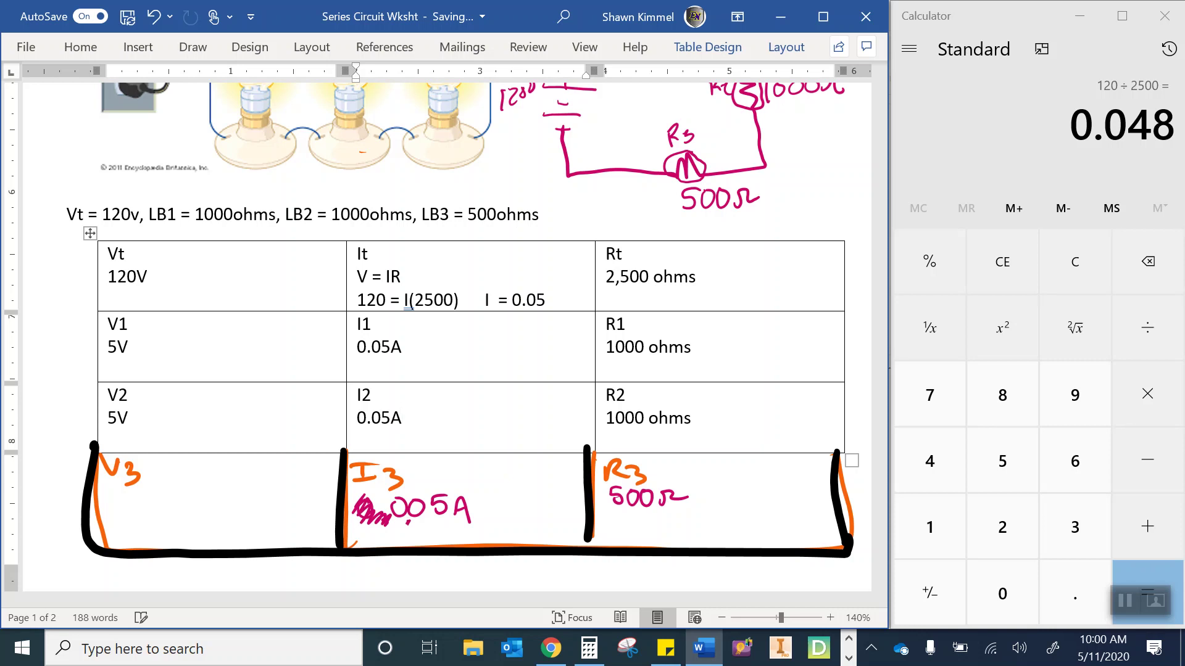
click(119, 347)
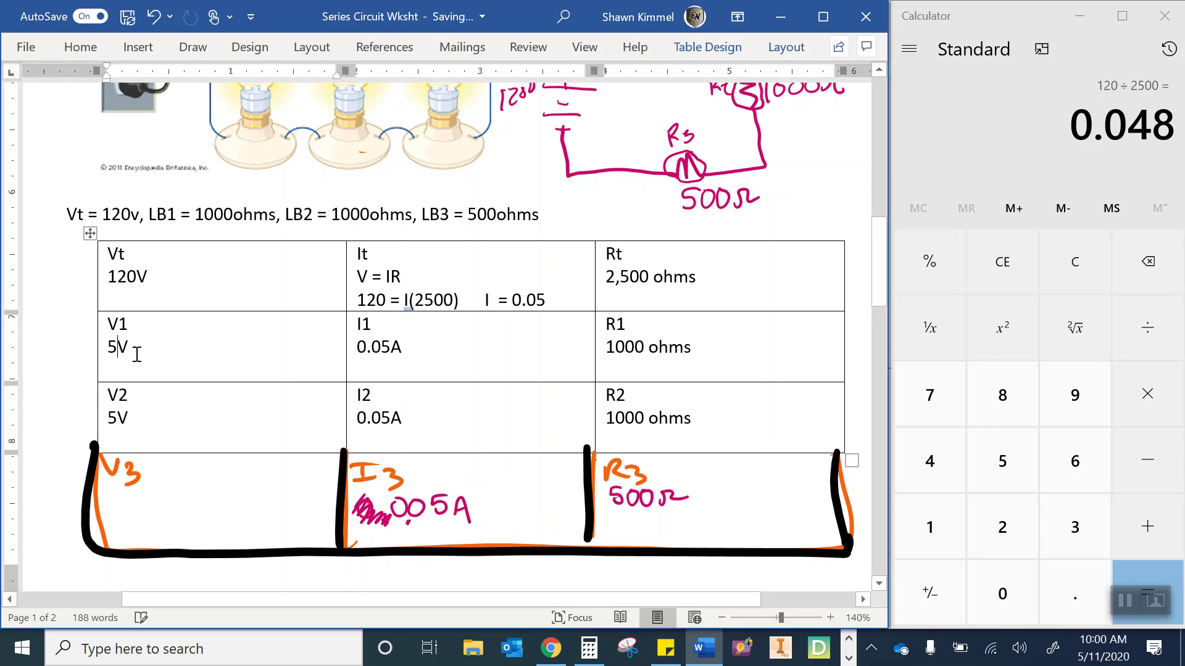
text(0)
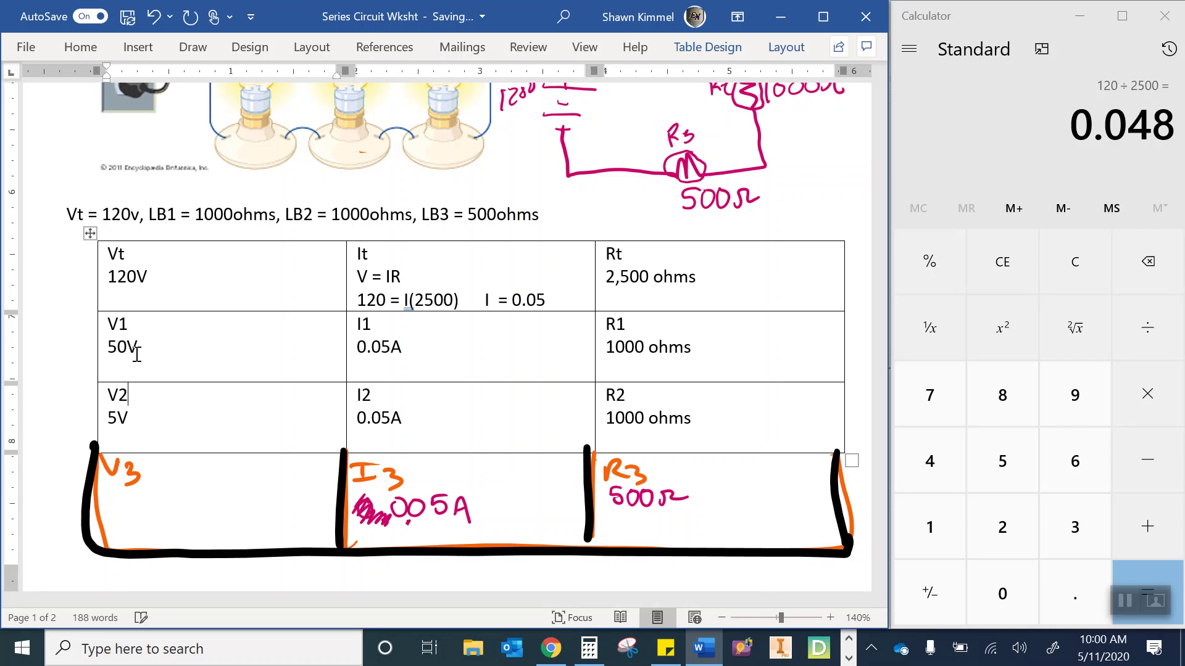
key(Down)
text(0)
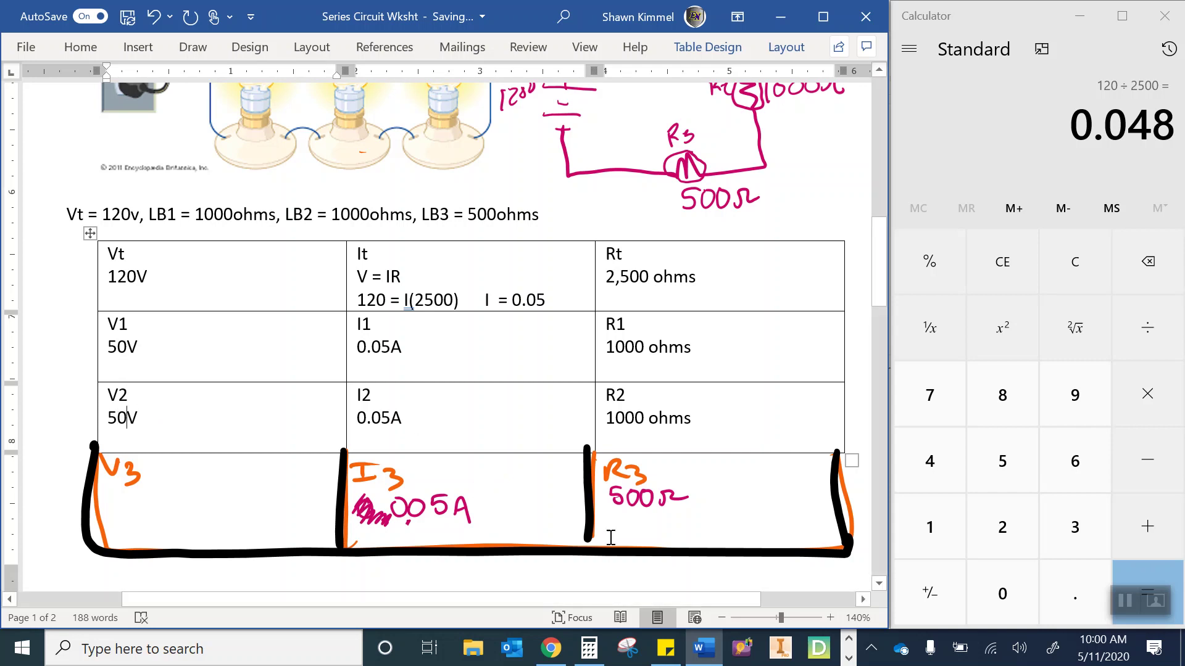
- Compute 0.05 × 500 = 25 in Calculator and handwrite 25V in the V3 cell
click(1073, 599)
click(1013, 596)
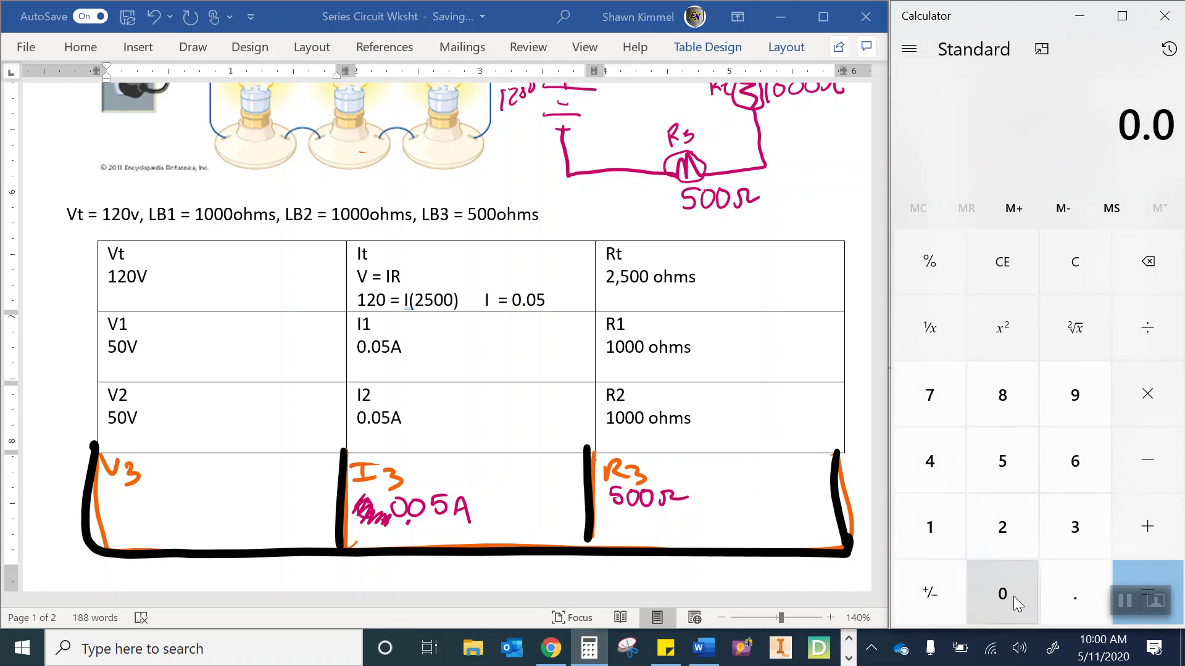
click(1003, 471)
click(1149, 398)
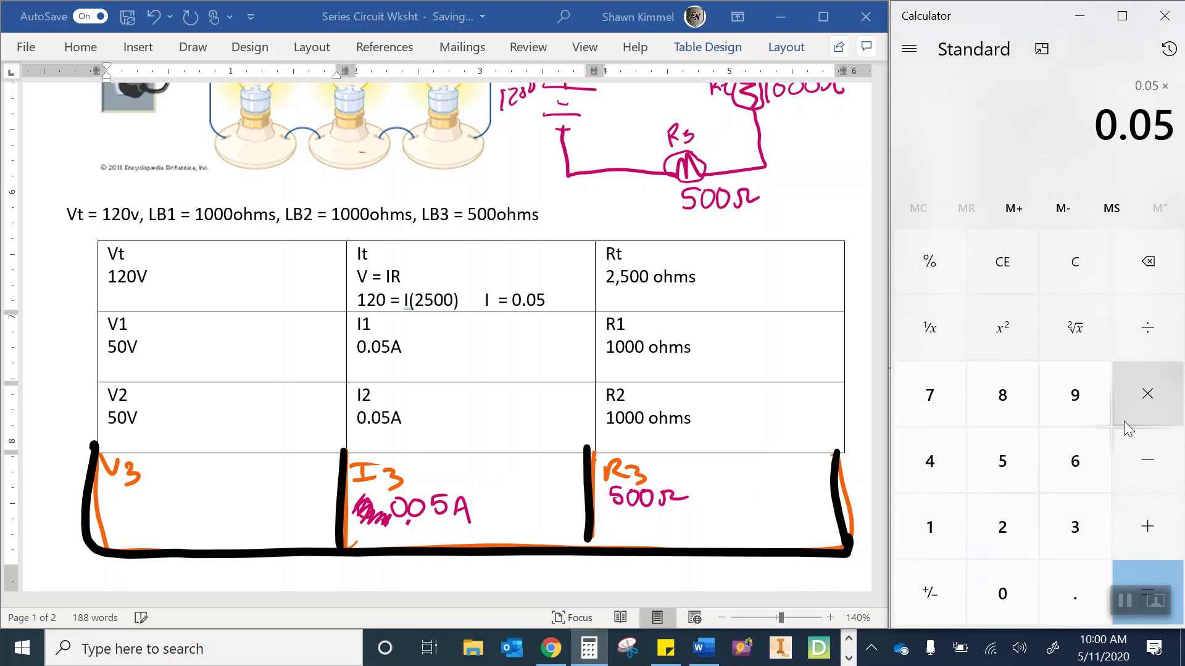
click(1011, 460)
click(1015, 587)
click(1014, 587)
click(1149, 567)
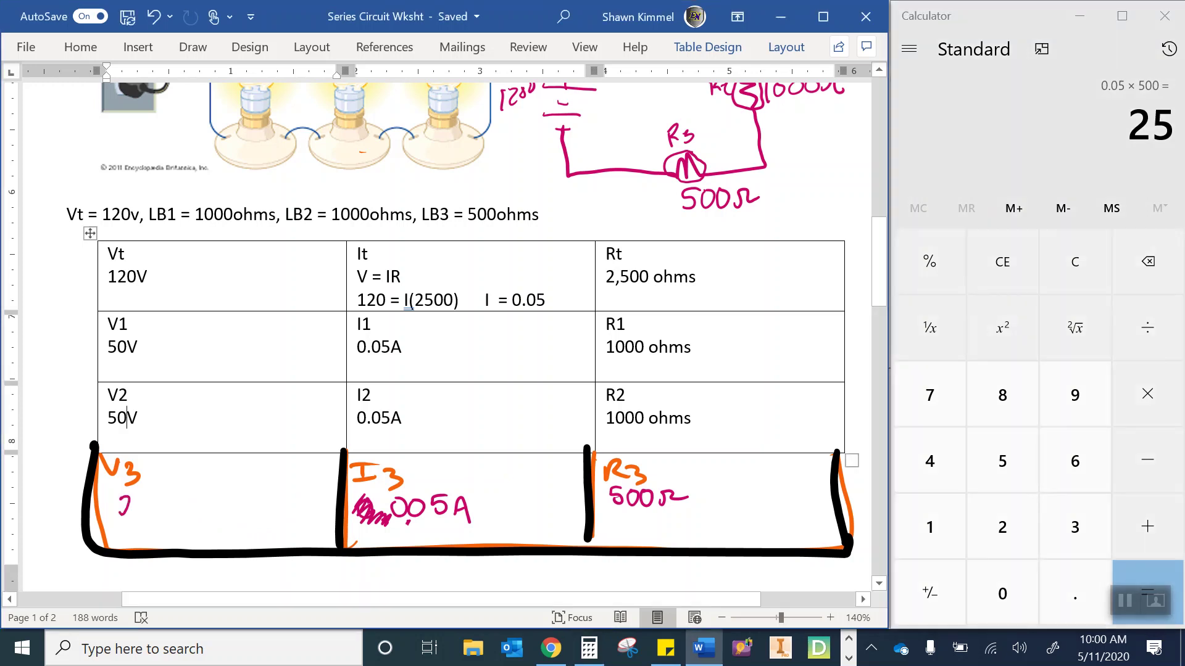
mouse_move(121, 499)
mouse_down()
mouse_move(140, 519)
mouse_move(164, 516)
mouse_move(171, 498)
mouse_up()
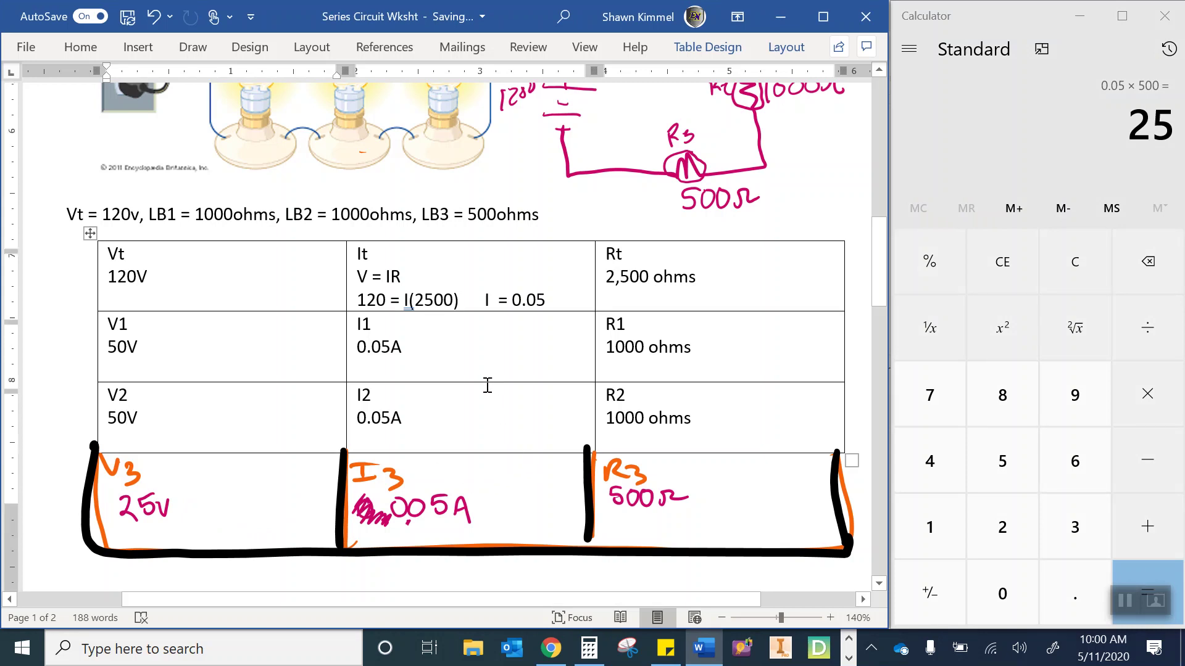
- Scroll down past problem 3 to problem 4's blank chart on page 2
scroll(488, 385, down, 10)
scroll(487, 385, down, 2)
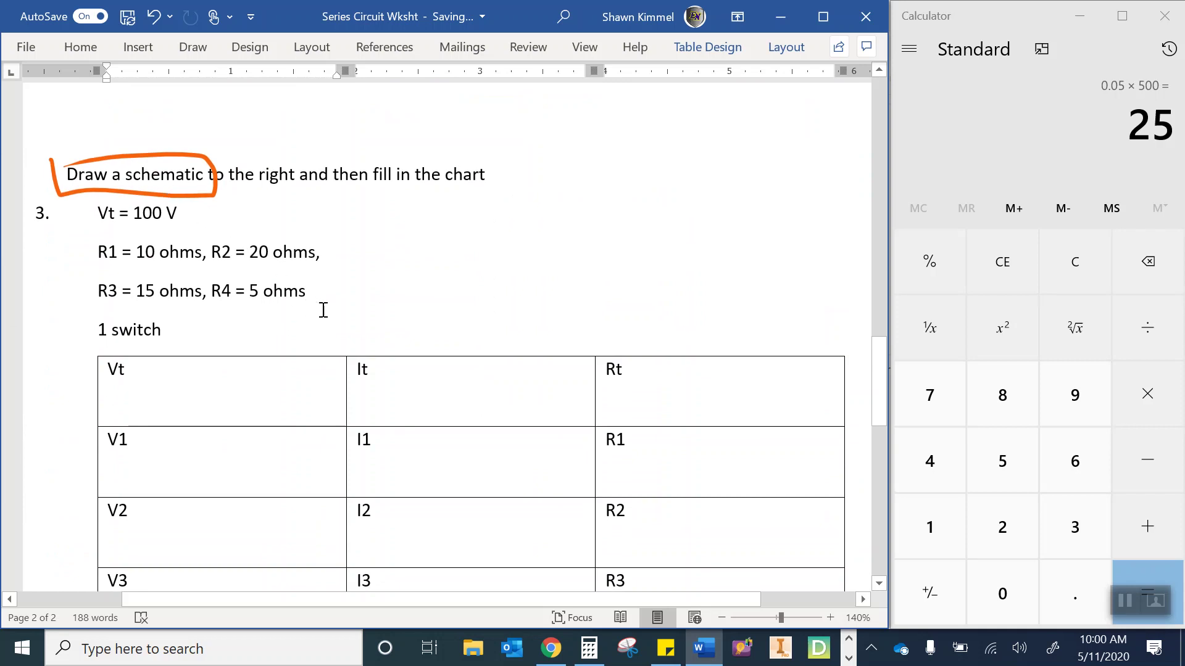
scroll(526, 275, down, 3)
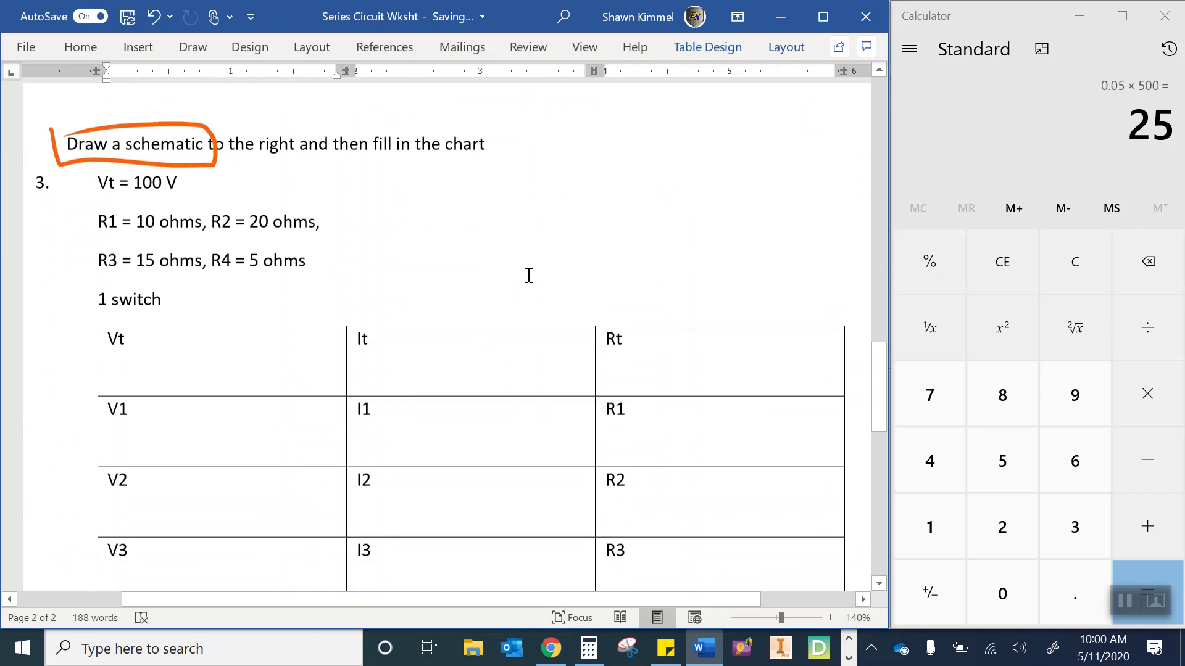
scroll(545, 406, down, 4)
scroll(545, 406, down, 3)
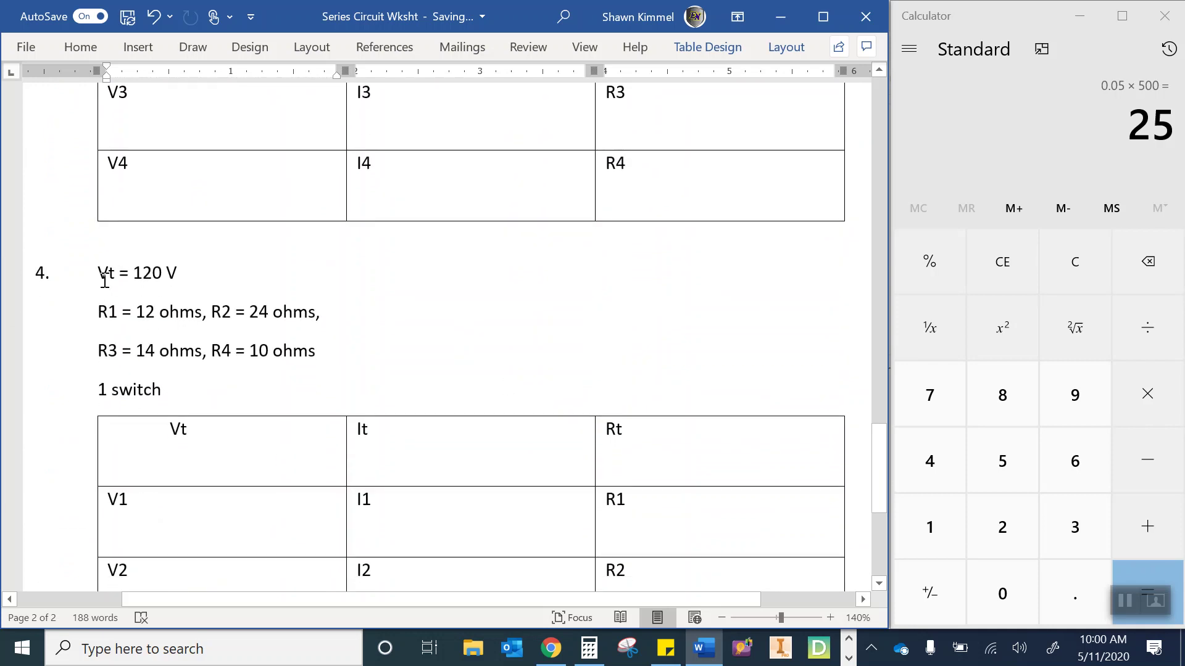
scroll(494, 506, down, 5)
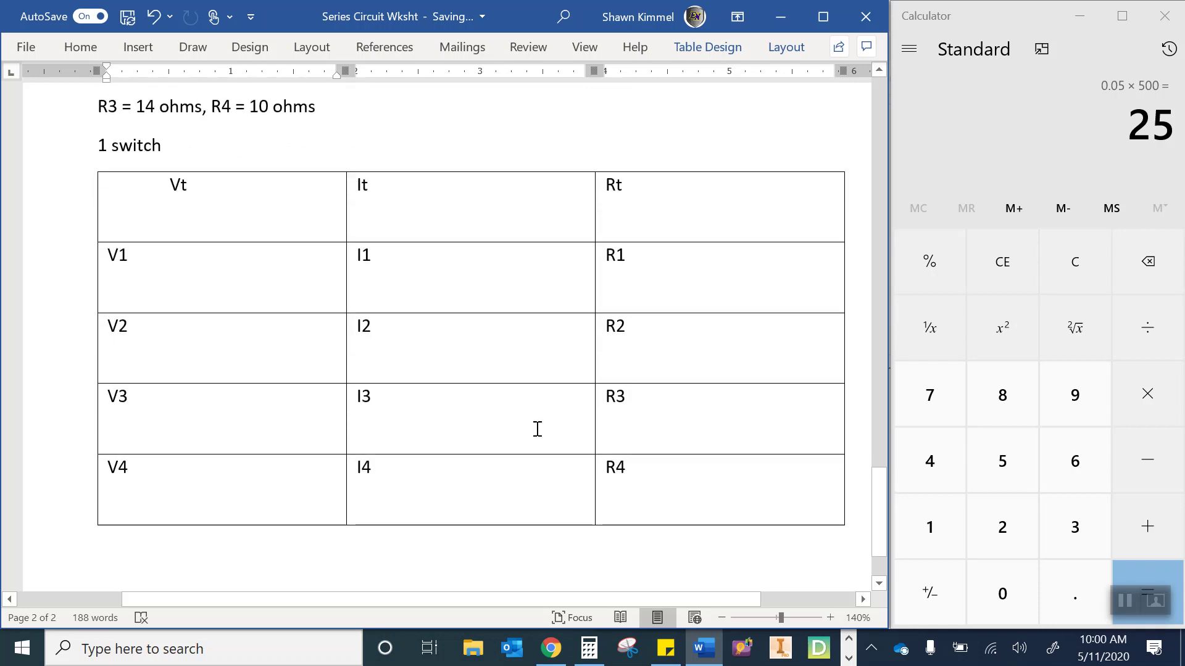